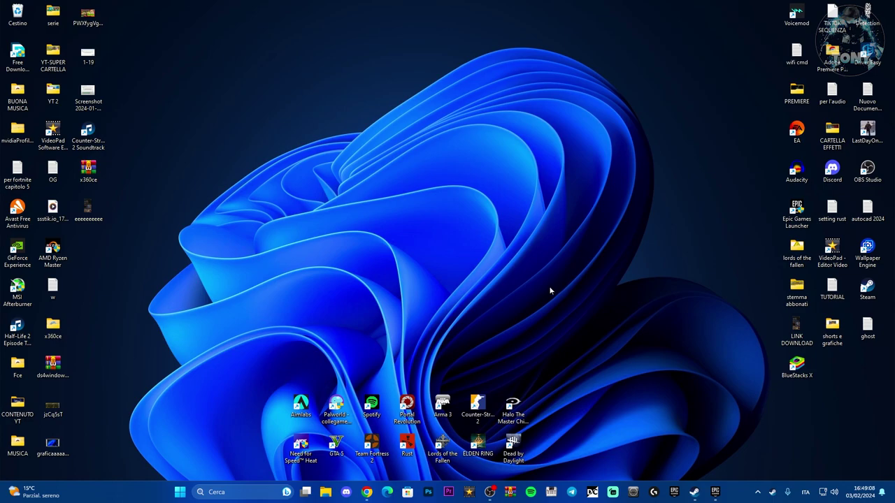
Open the Roaming folder by running %appdata% from the Esegui dialog.
key("super+r")
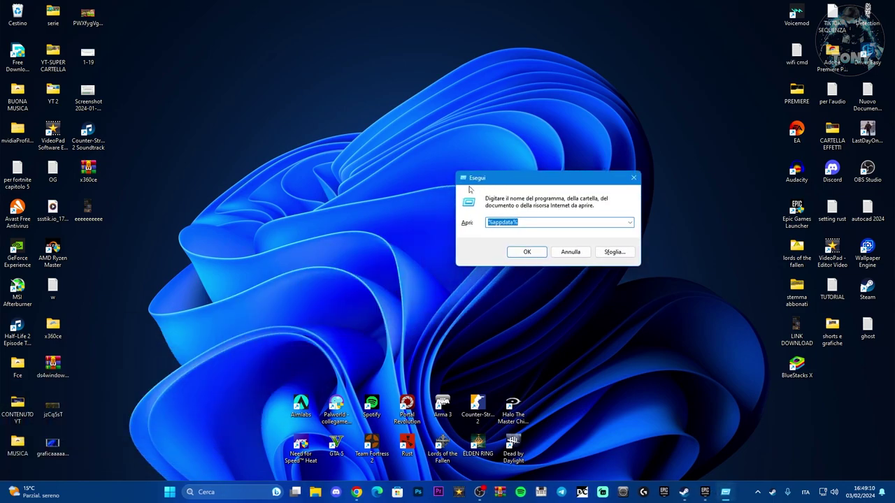
left_click_drag(521, 182, 416, 184)
left_click(419, 223)
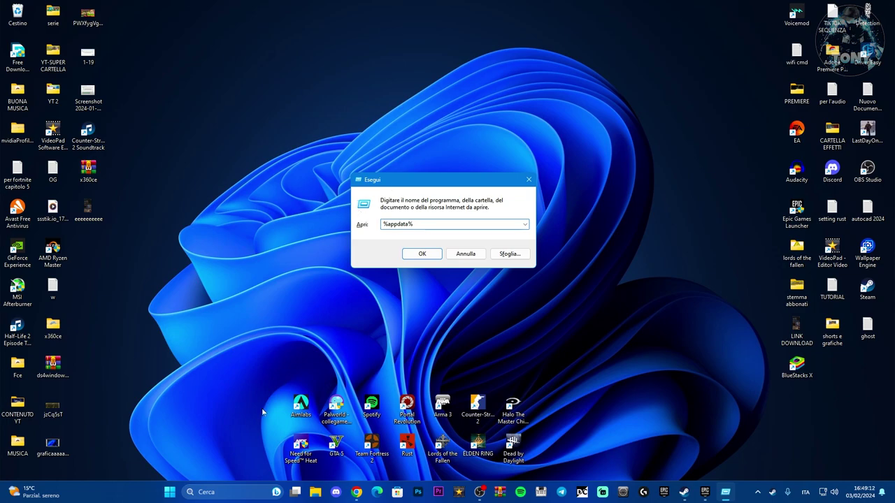
left_click(227, 493)
type("esegui")
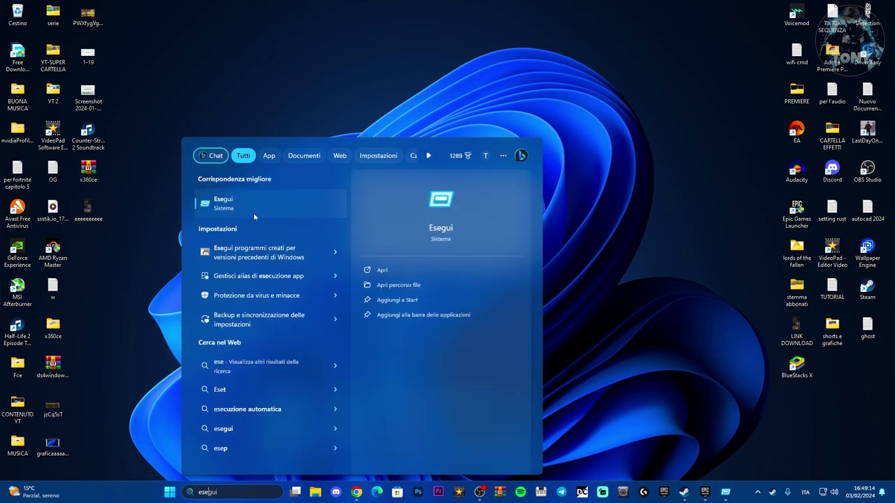
left_click(257, 214)
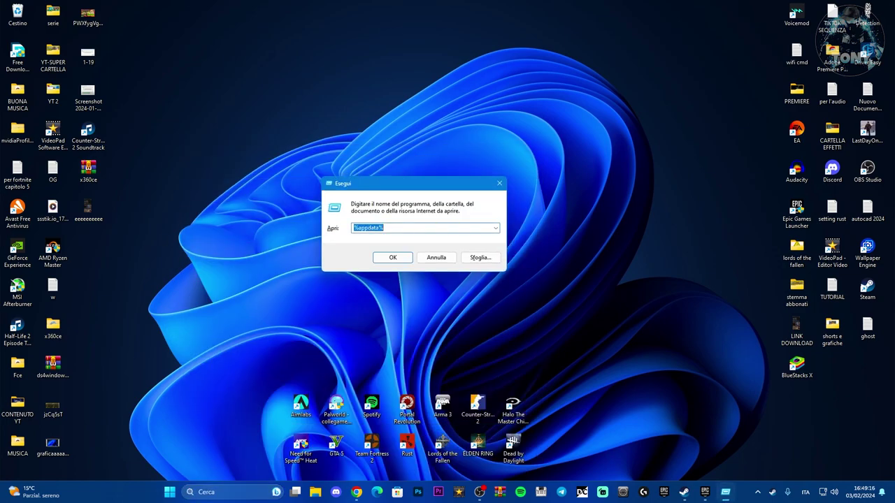
left_click(392, 257)
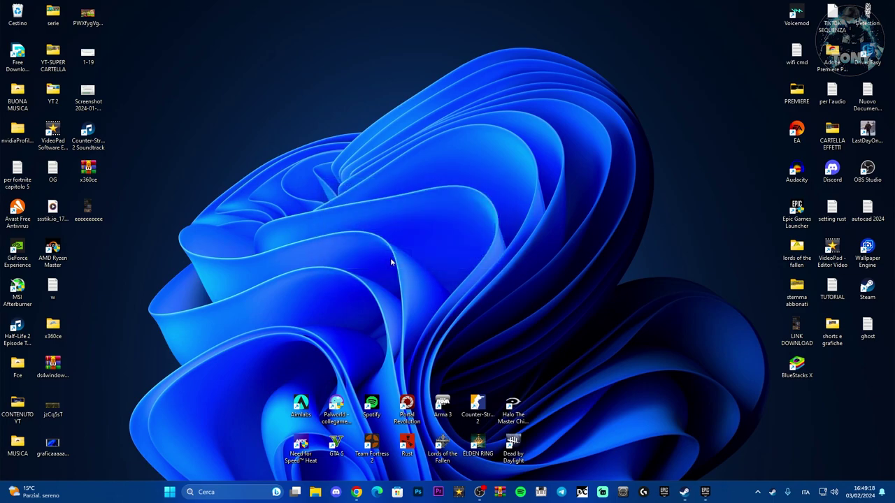
left_click_drag(462, 89, 408, 84)
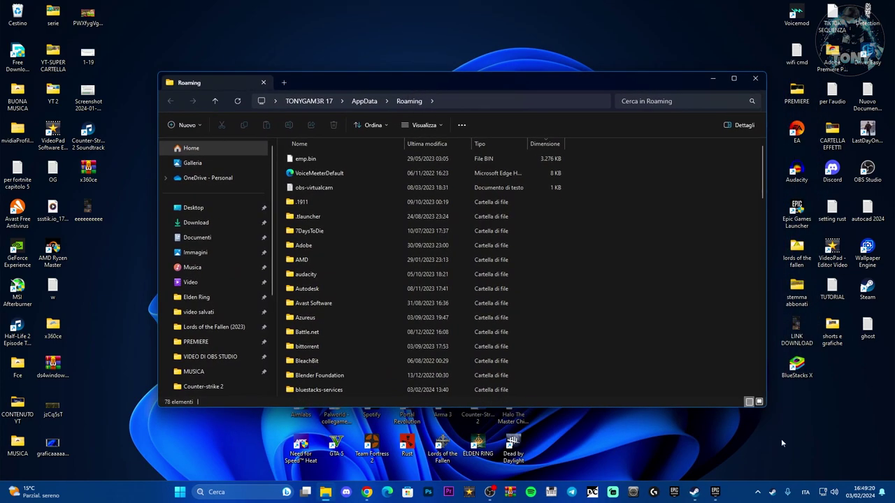
Quit the Epic Games Launcher that is running in the background.
left_click(759, 493)
right_click(795, 427)
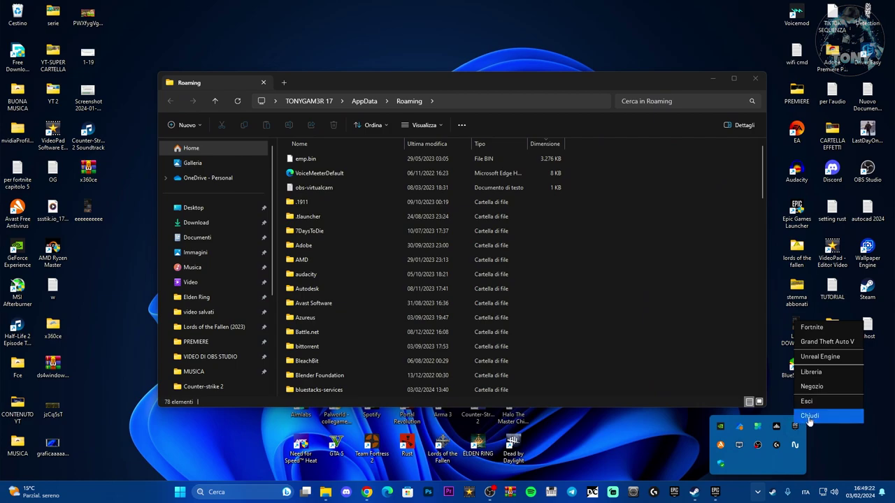
left_click(811, 417)
left_click_drag(483, 82, 439, 72)
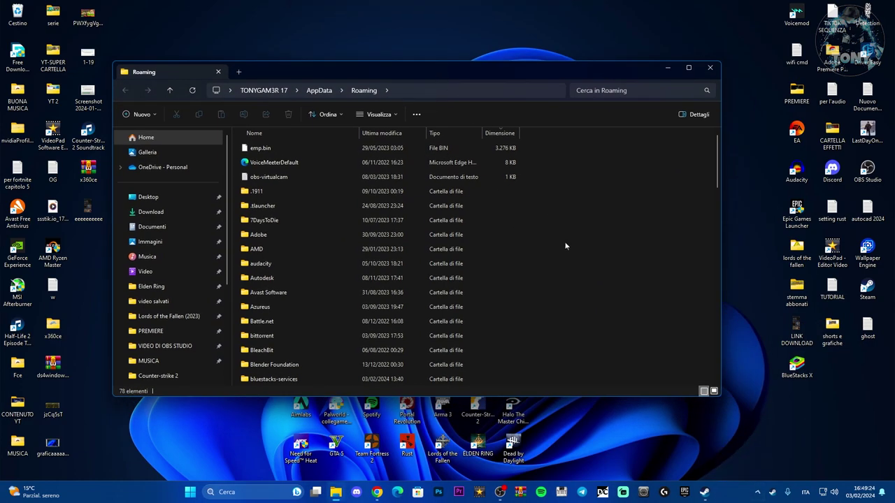
Go up to AppData and browse to the Local\FortniteGame\Saved\Config folder.
left_click(319, 91)
double_click(274, 148)
scroll(525, 231, "down", 6)
scroll(525, 232, "down", 10)
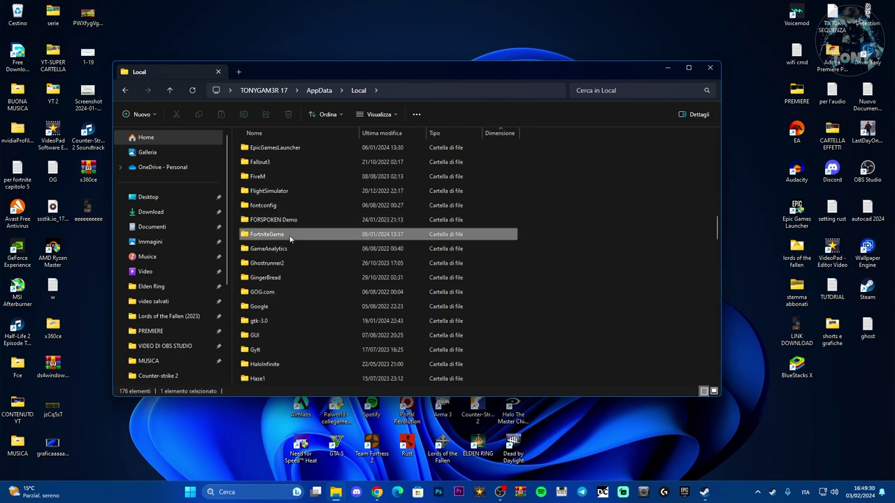
double_click(290, 235)
double_click(286, 149)
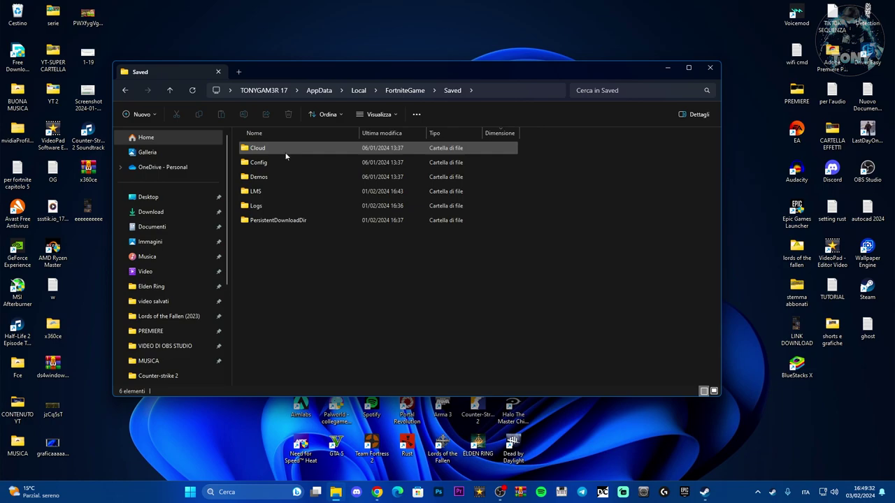
double_click(284, 164)
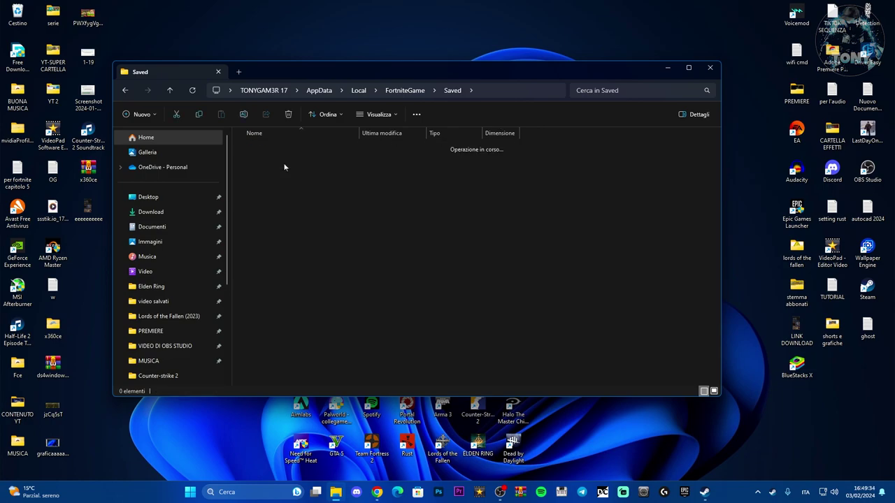
Inspect the CrashReportClient settings file in the Fortnite Config folder, close it and return to the Local folder.
double_click(289, 149)
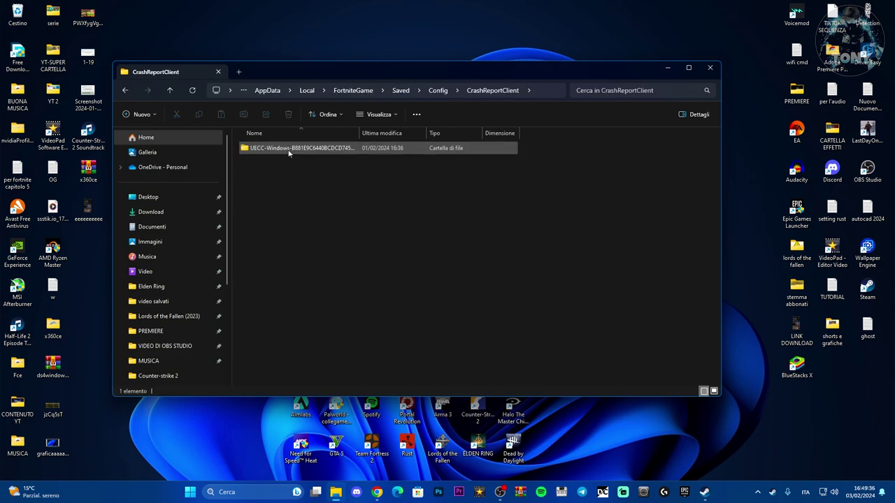
double_click(288, 151)
left_click(288, 152)
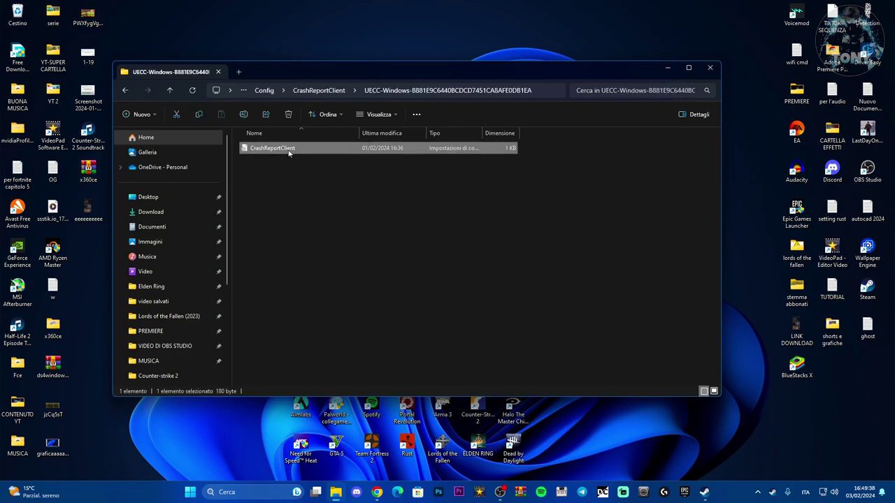
double_click(288, 153)
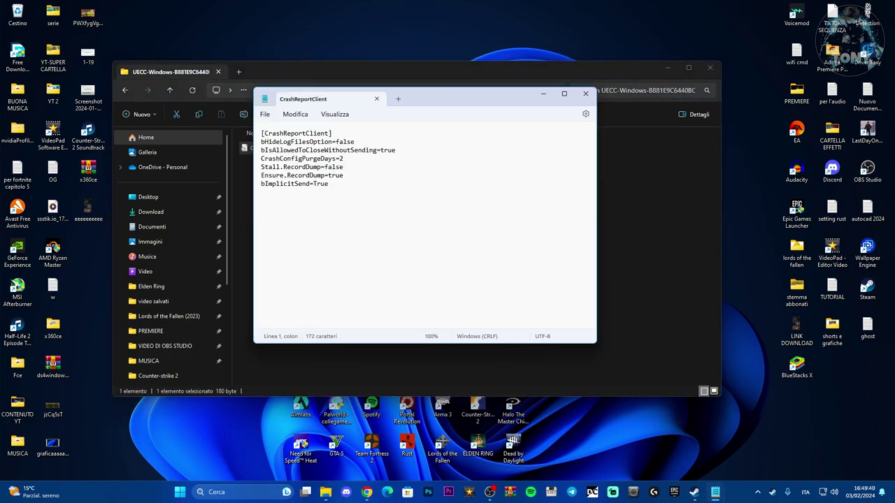
left_click(586, 94)
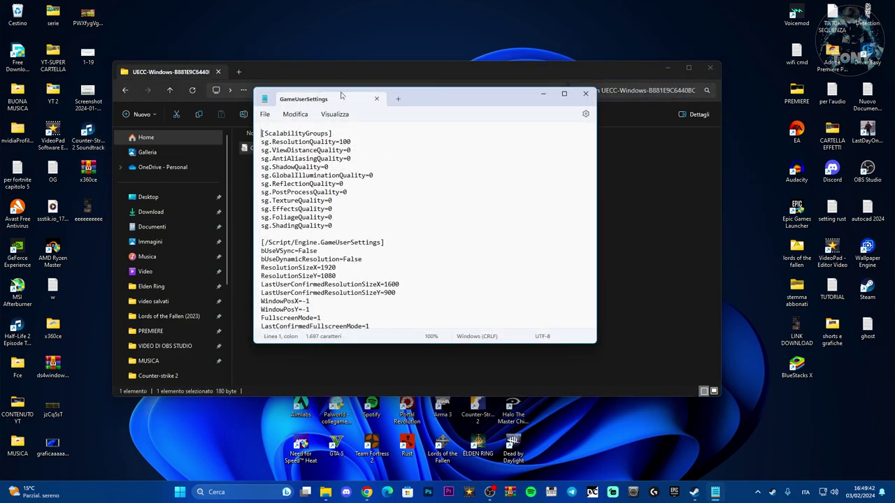
left_click(586, 94)
left_click(125, 90)
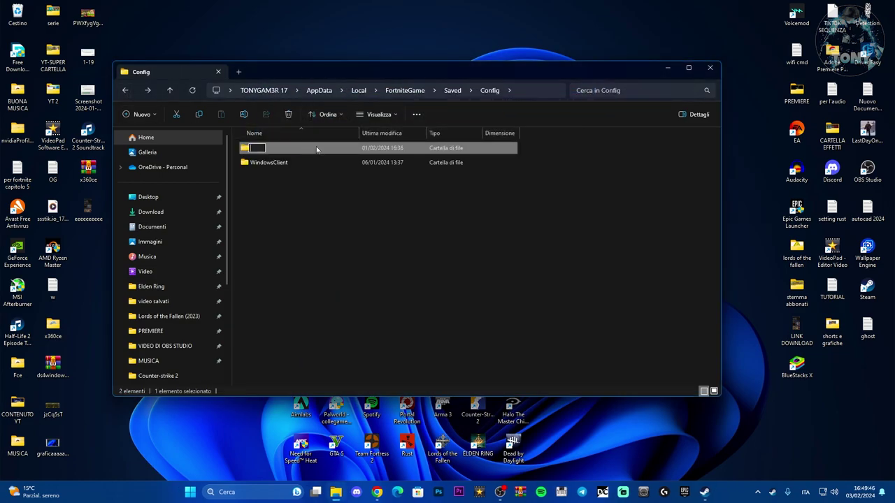
left_click(125, 90)
left_click(125, 90)
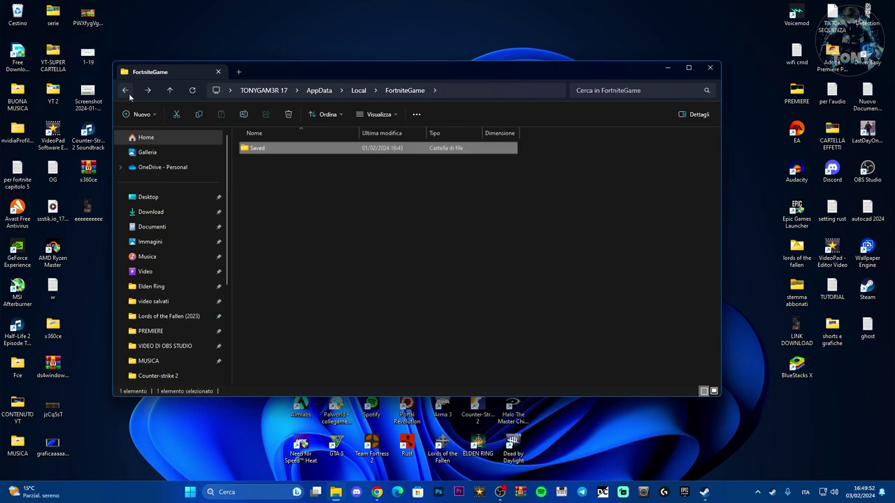
left_click(125, 90)
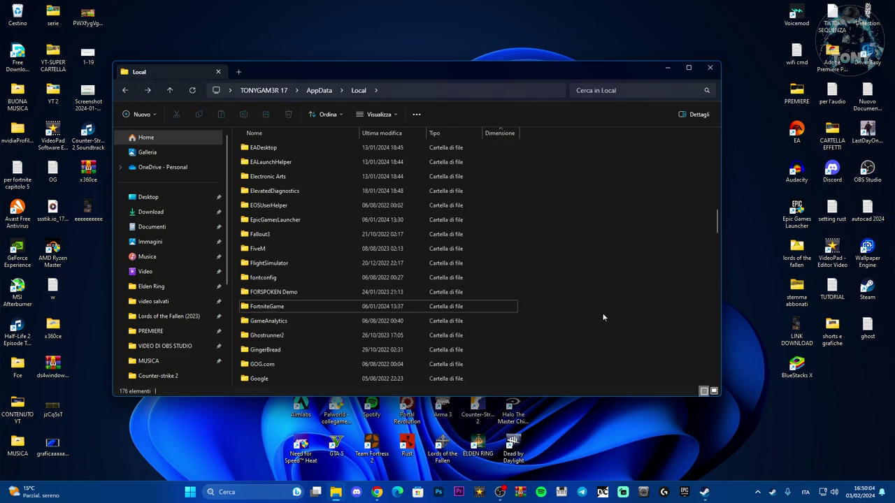
Delete the webcache_4430 folder from EpicGamesLauncher\Saved.
scroll(603, 317, "up", 2)
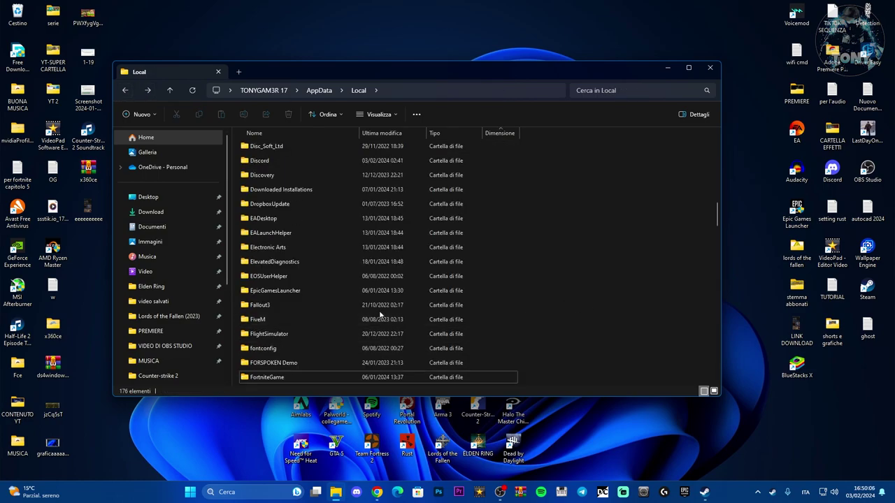
double_click(263, 292)
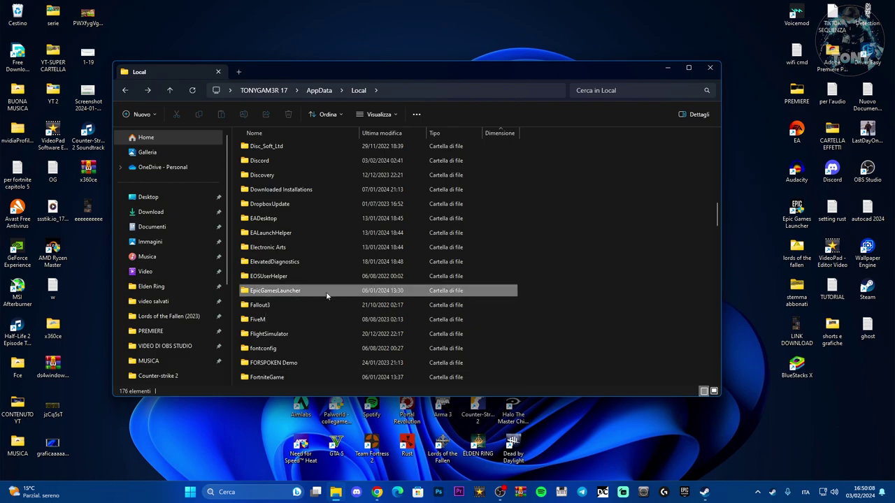
double_click(284, 164)
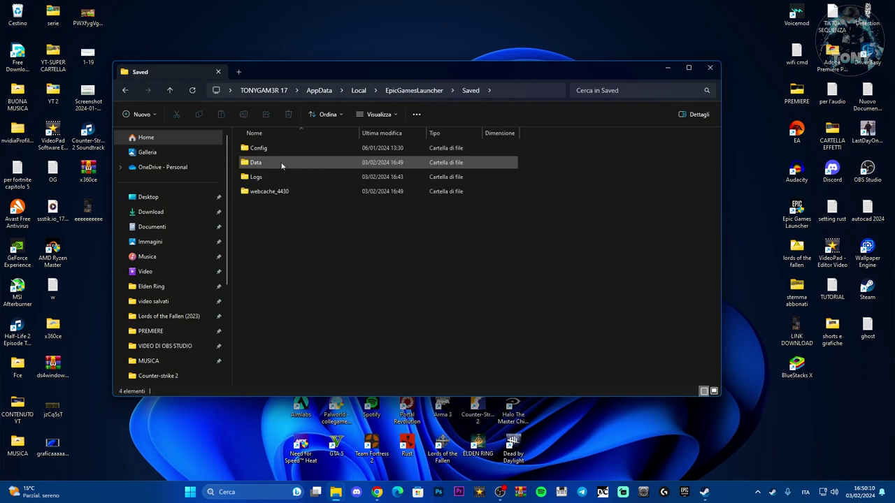
left_click(275, 193)
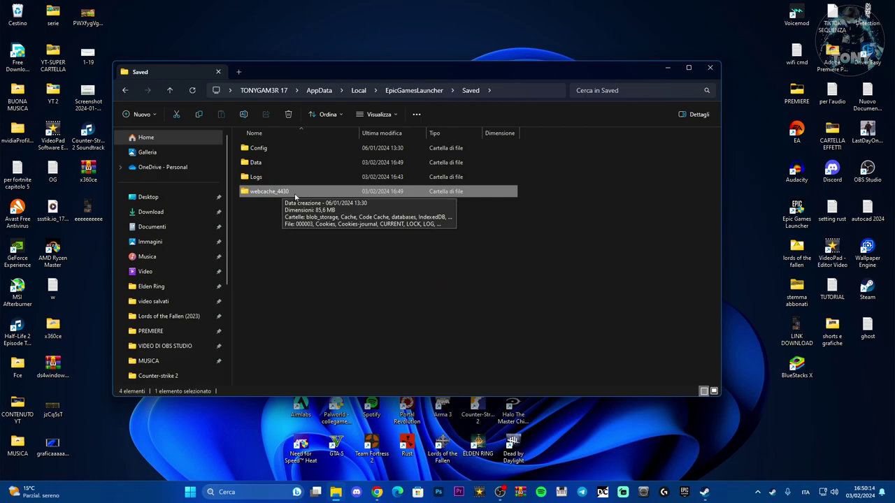
key("Delete")
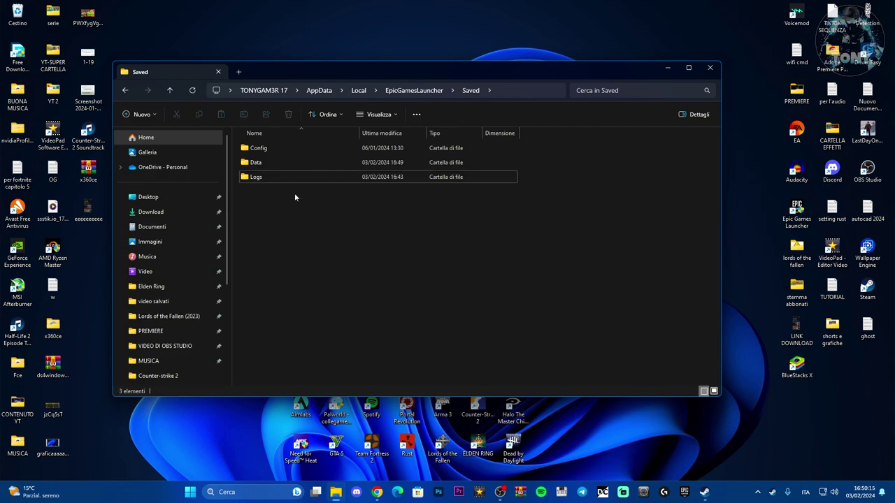
Delete the CrashReportClient folder from the launcher's Saved\Config folder and close the file window.
double_click(271, 148)
left_click(274, 151)
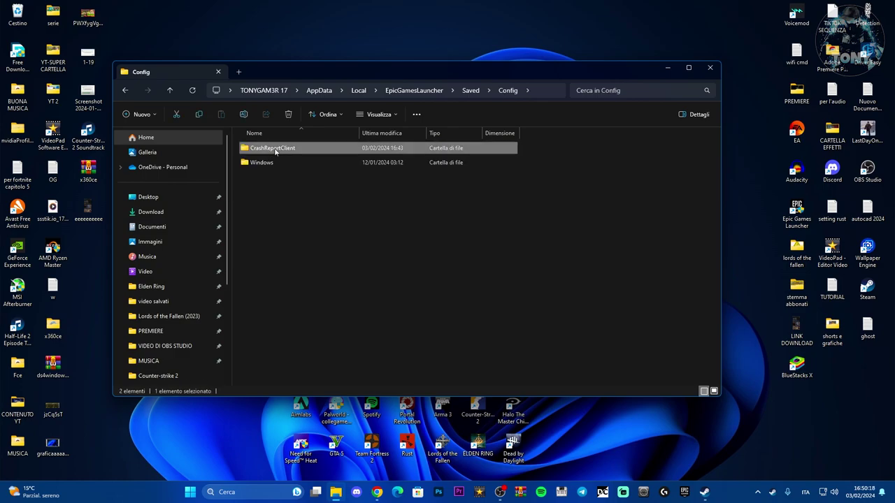
key("Delete")
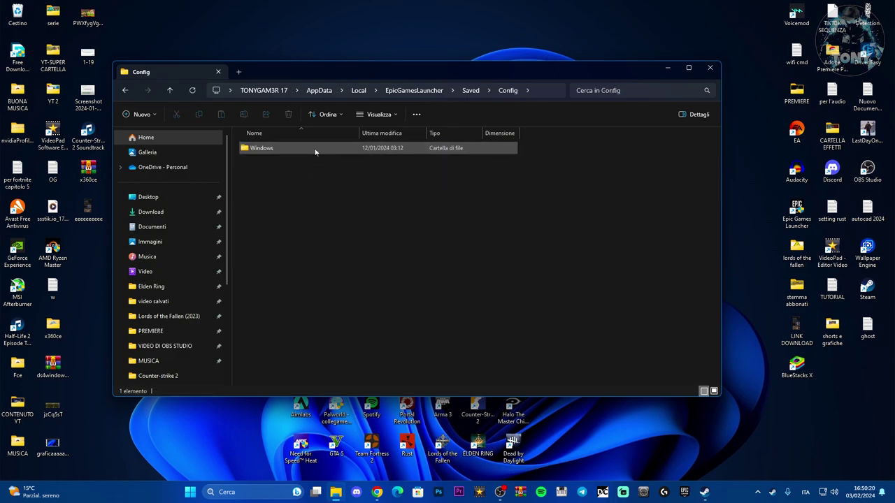
left_click(125, 90)
left_click(125, 90)
left_click(125, 90)
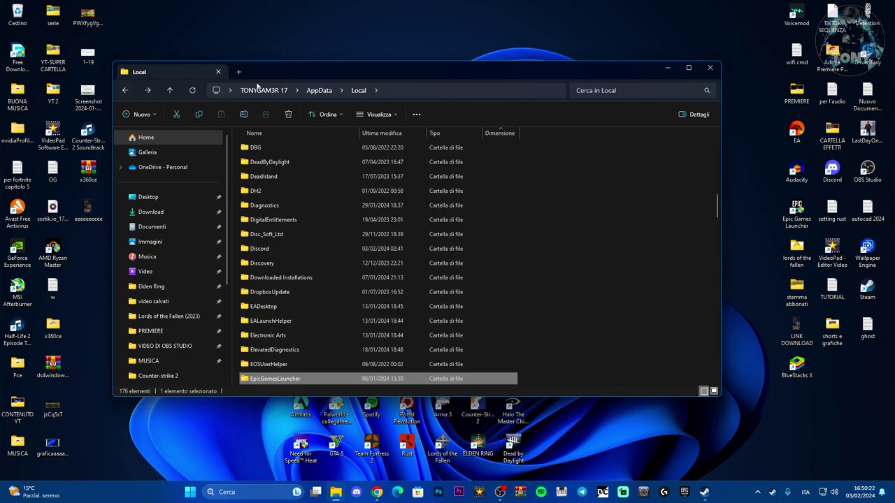
left_click(708, 71)
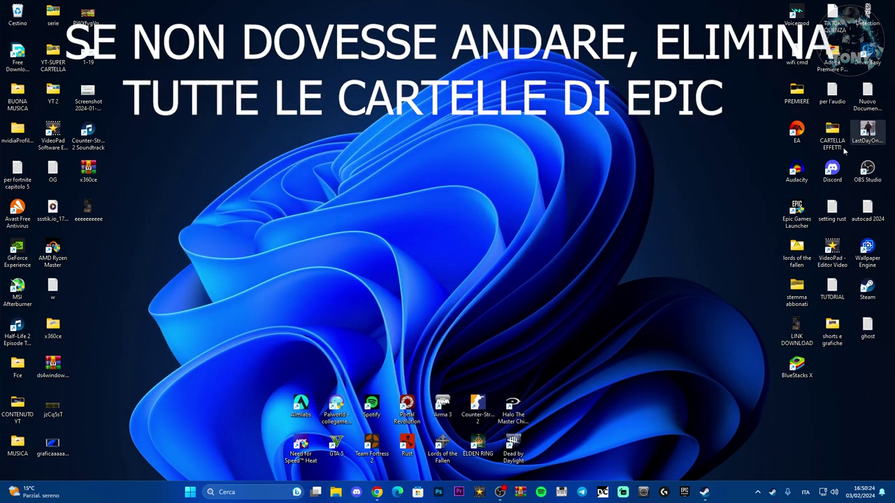
Move the Epic Games Launcher shortcut to the middle of the desktop and open its compatibility properties.
left_click_drag(802, 216, 473, 205)
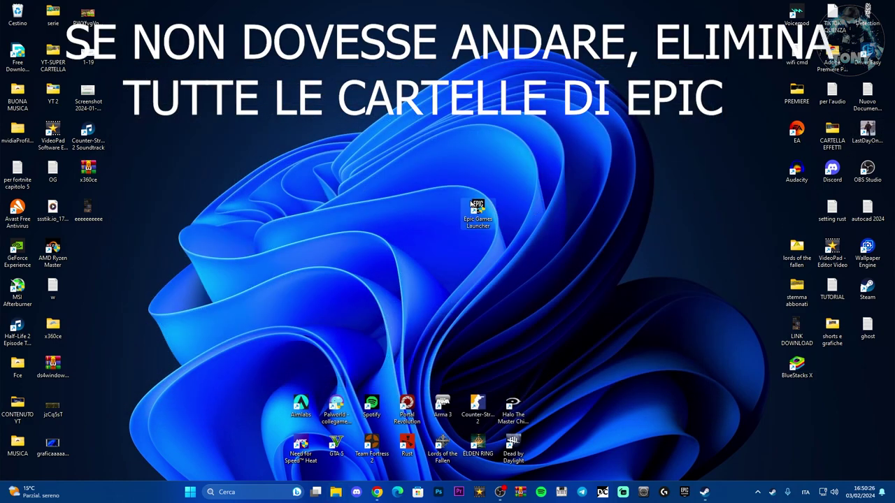
right_click(472, 205)
left_click(514, 438)
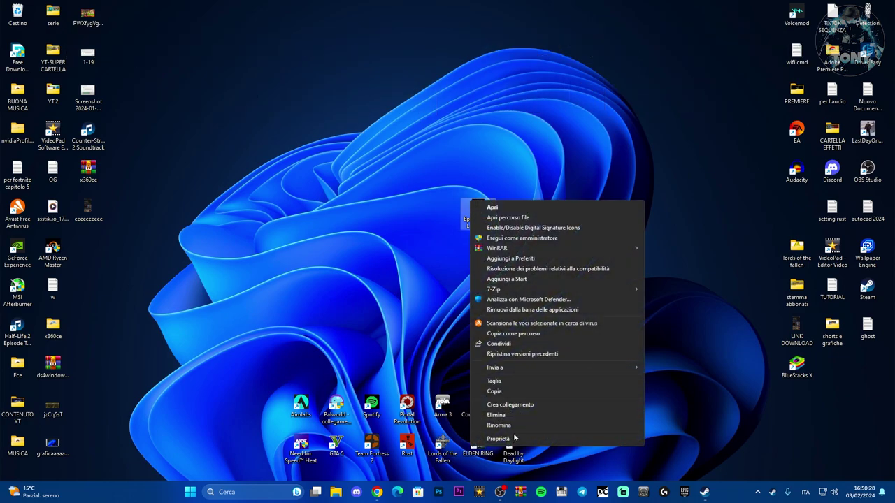
left_click(513, 437)
left_click_drag(475, 198, 192, 154)
left_click(324, 179)
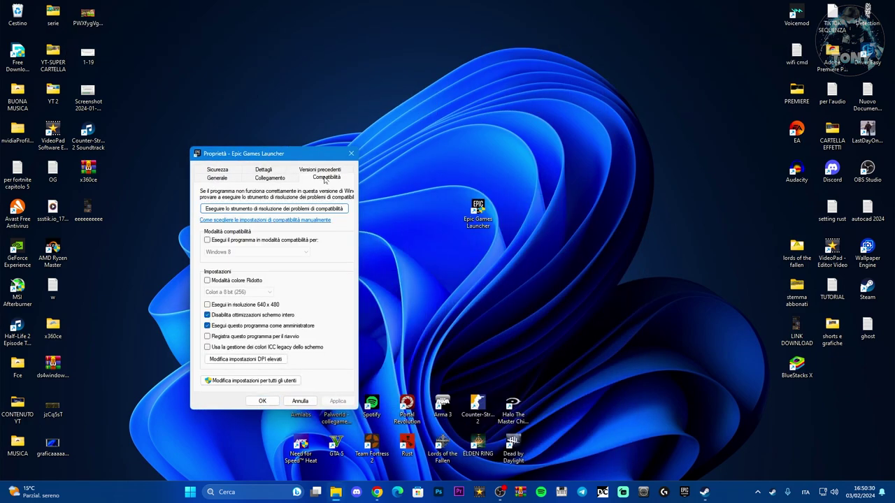
Enable compatibility mode for the Epic Games Launcher and set it to Windows Vista.
left_click(208, 240)
left_click(233, 252)
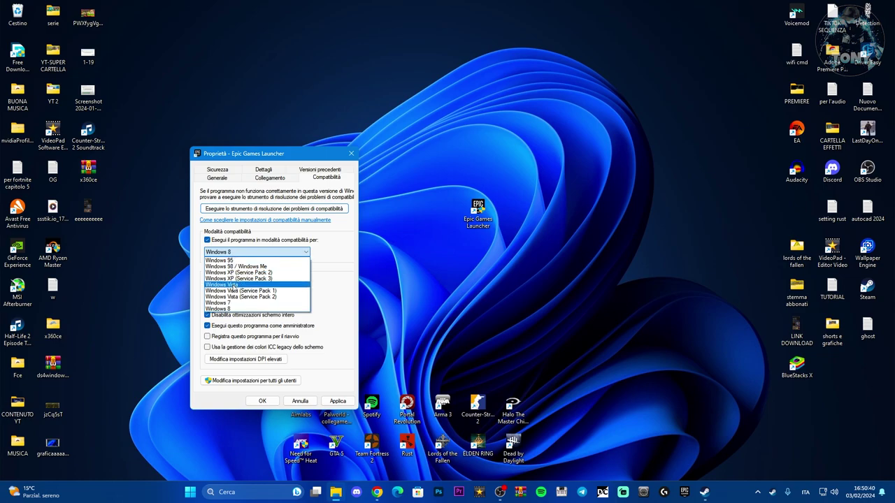
left_click(232, 285)
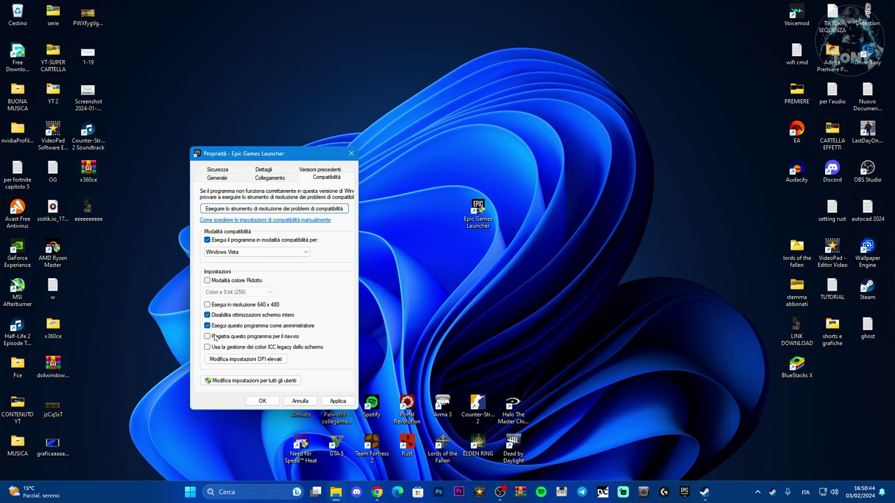
Override the launcher's high-DPI scaling behaviour with Sistema (avanzato) and confirm the shortcut's properties.
left_click(246, 360)
left_click(235, 328)
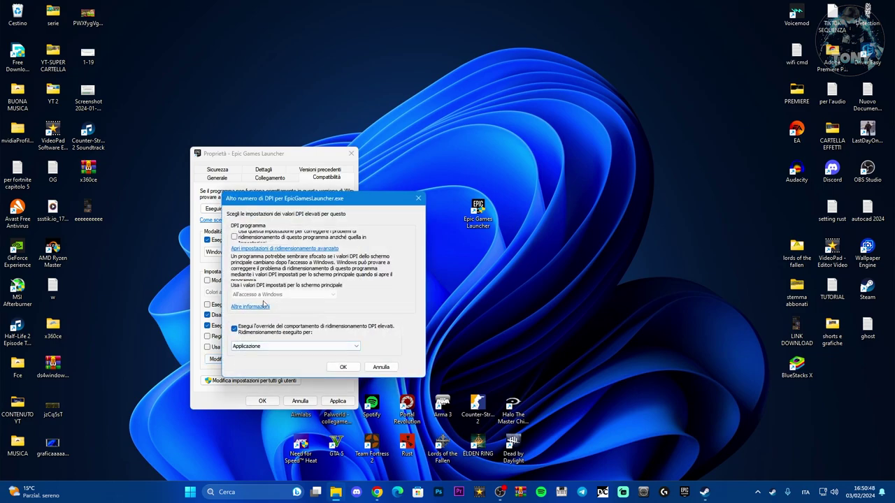
left_click(280, 346)
left_click(246, 365)
left_click(342, 367)
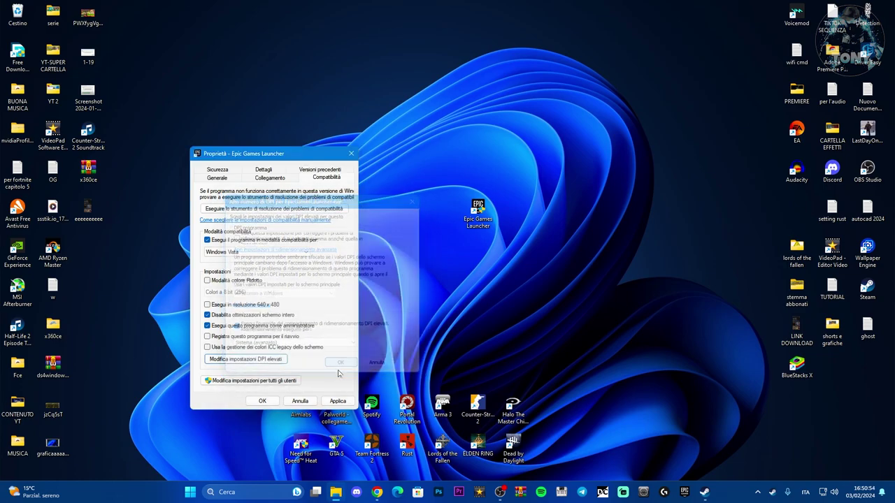
left_click(262, 400)
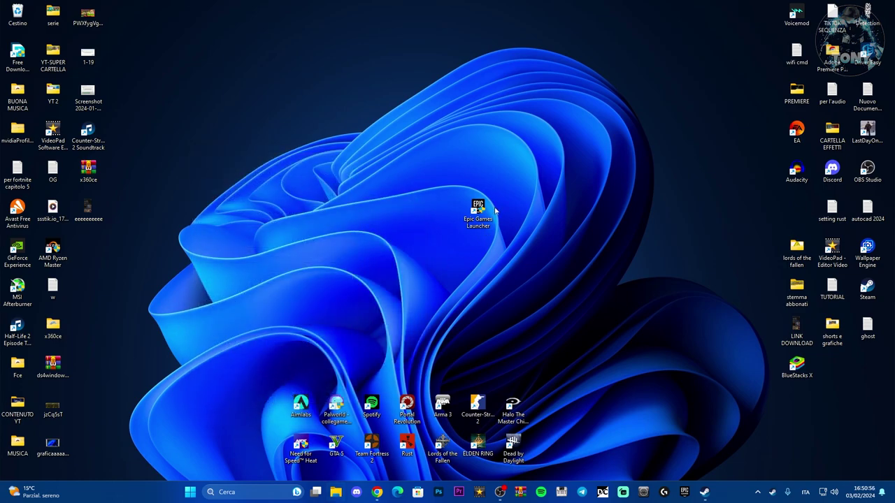
Launch the Epic Games Launcher and open the GIochi a cui gioco!! collection in the library.
right_click(496, 212)
left_click(518, 267)
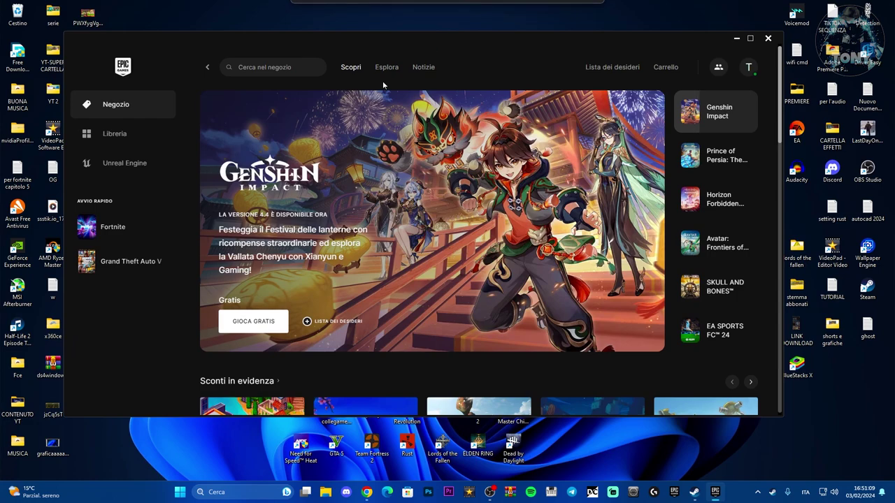
left_click(109, 138)
left_click_drag(361, 38, 353, 31)
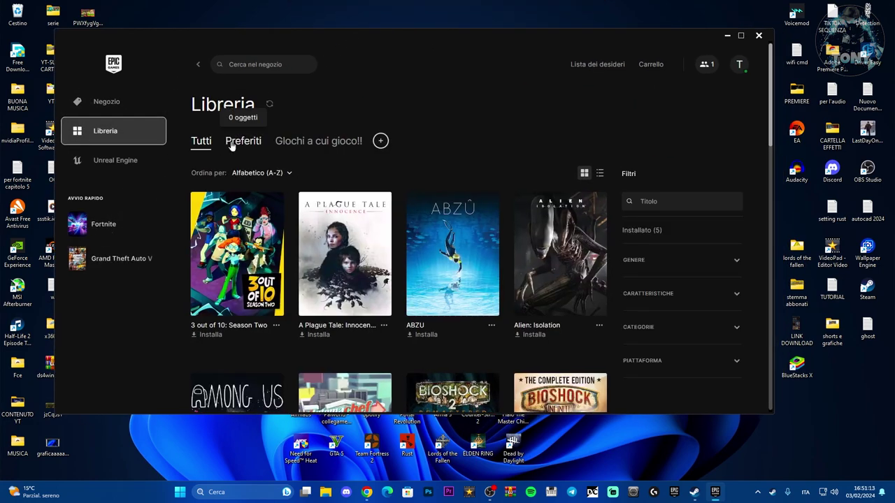
left_click(310, 142)
scroll(413, 279, "down", 2)
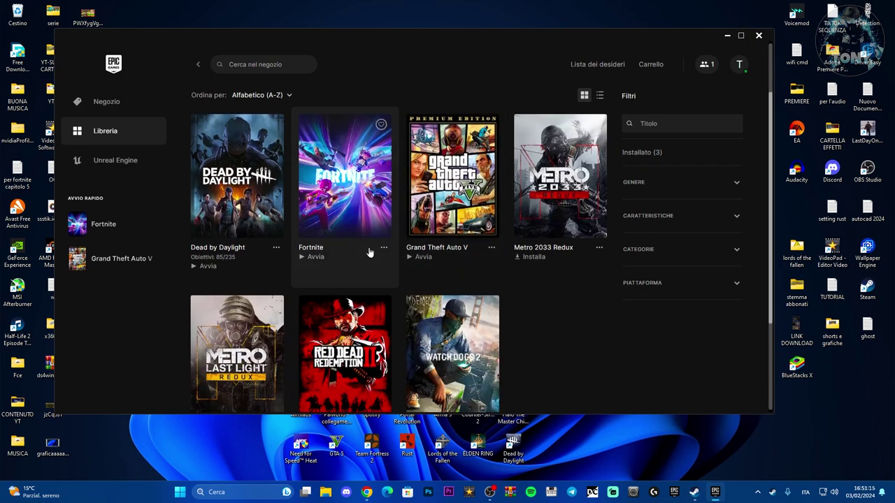
Review the installation options for Fortnite, then close them without applying changes.
left_click(383, 249)
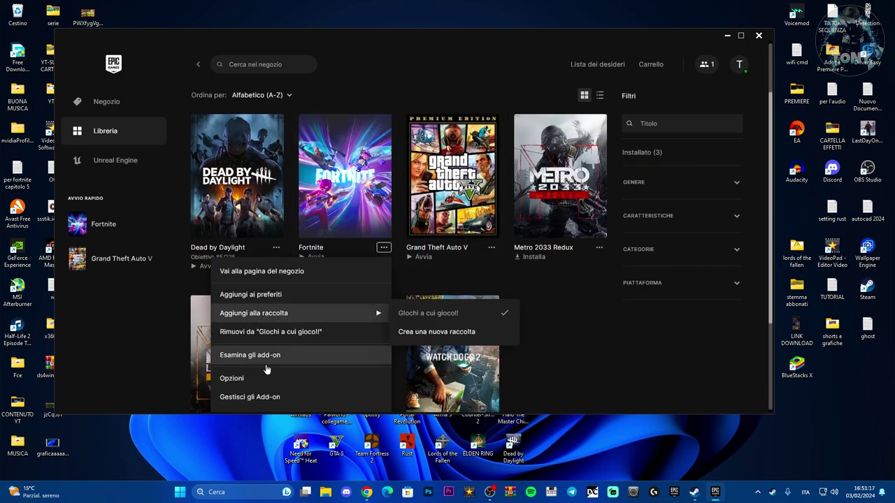
left_click(232, 380)
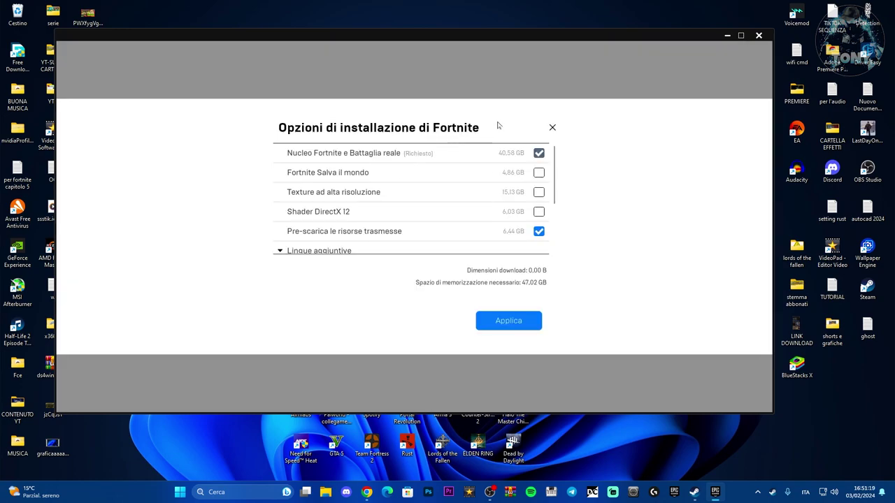
mouse_move(465, 35)
left_mouse_down()
mouse_move(468, 42)
mouse_move(469, 34)
left_mouse_up()
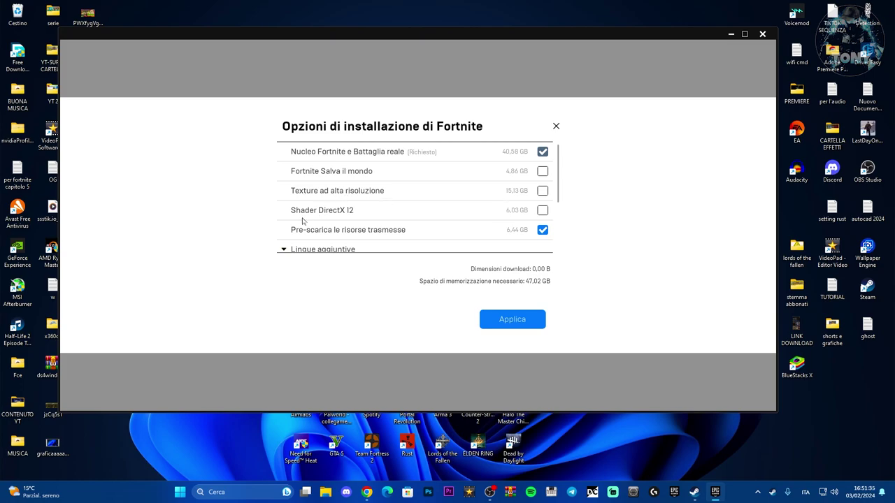
left_click(557, 126)
Open Fortnite's management settings and clear the advanced launch options text.
left_click(388, 246)
scroll(324, 320, "down", 2)
left_click(241, 335)
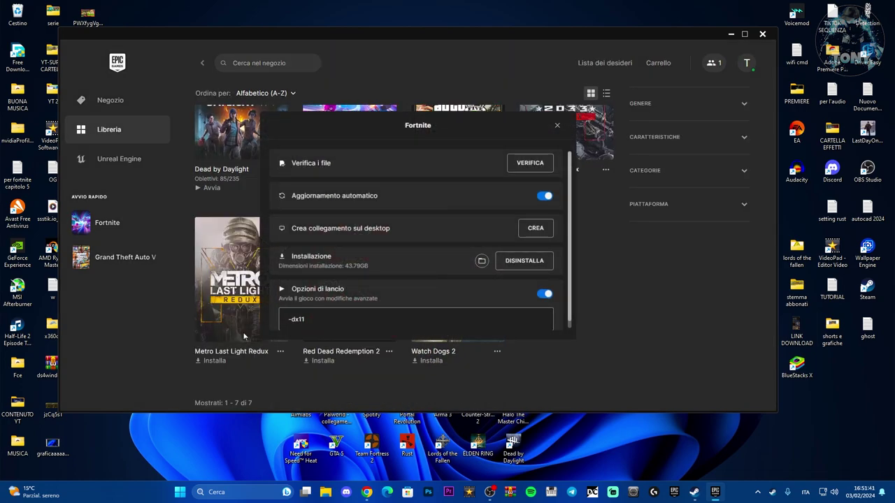
left_click_drag(435, 123, 433, 110)
left_click_drag(315, 319, 252, 321)
key("BackSpace")
scroll(393, 257, "up", 1)
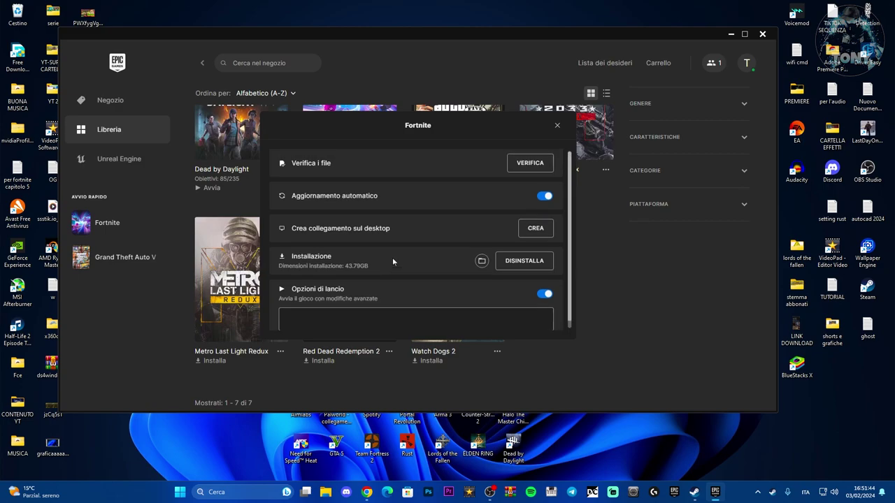
Verify Fortnite's game files and return to the start of the library collection.
left_click(530, 163)
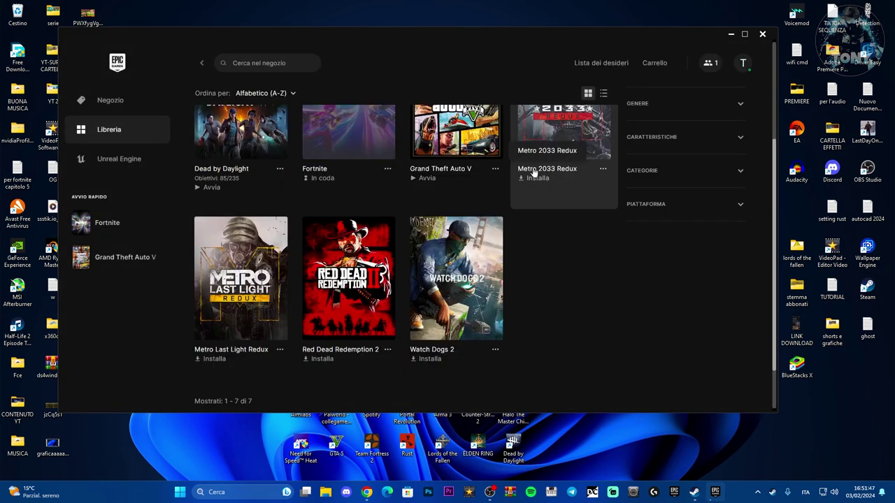
left_click_drag(394, 52, 409, 39)
left_click(123, 386)
left_click(569, 275)
scroll(569, 276, "up", 2)
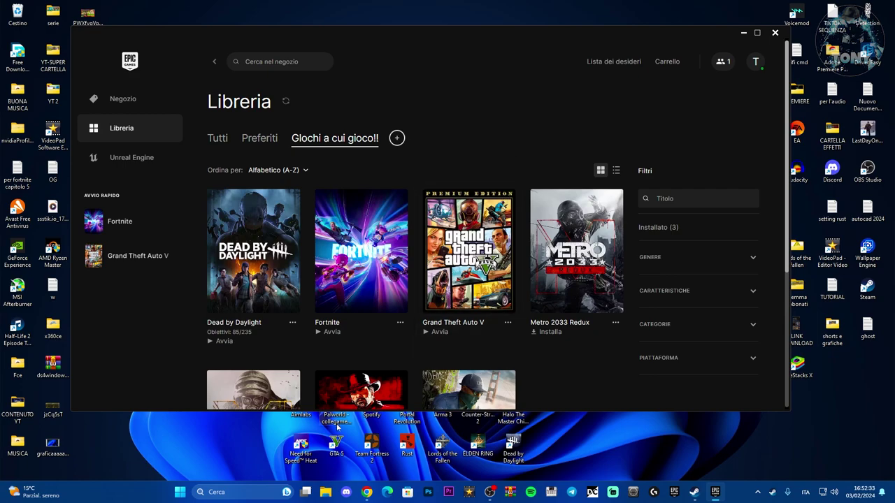
Switch to Chrome and follow the Epic help article to Microsoft's Visual C++ Redistributable downloads for Visual Studio 2015, 2017, 2019 and 2022.
left_click(370, 494)
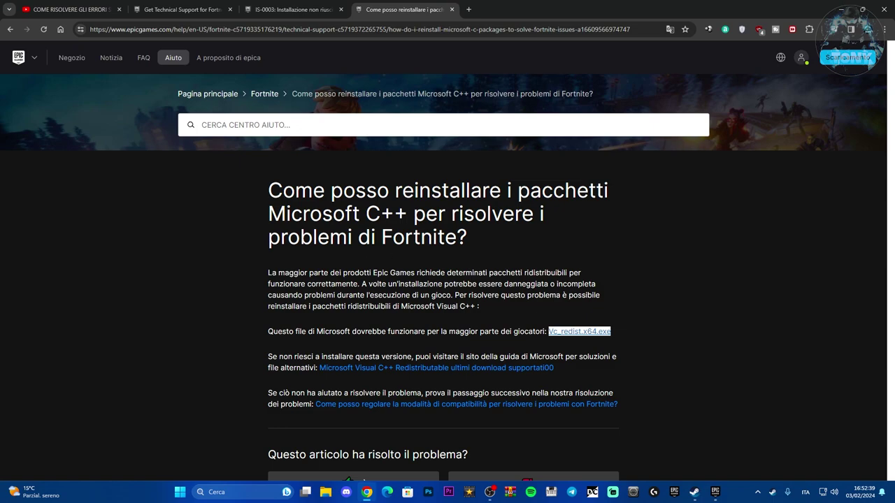
scroll(448, 260, "down", 2)
left_click(388, 289)
scroll(391, 314, "down", 1)
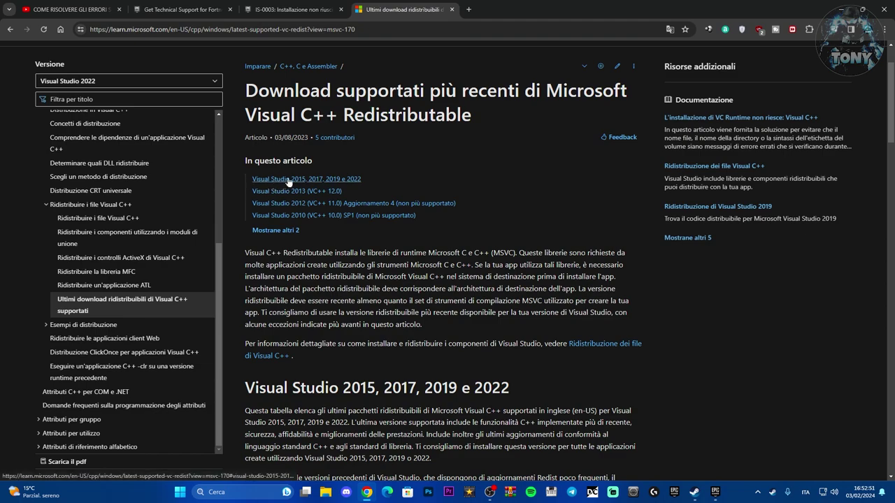
left_click(337, 181)
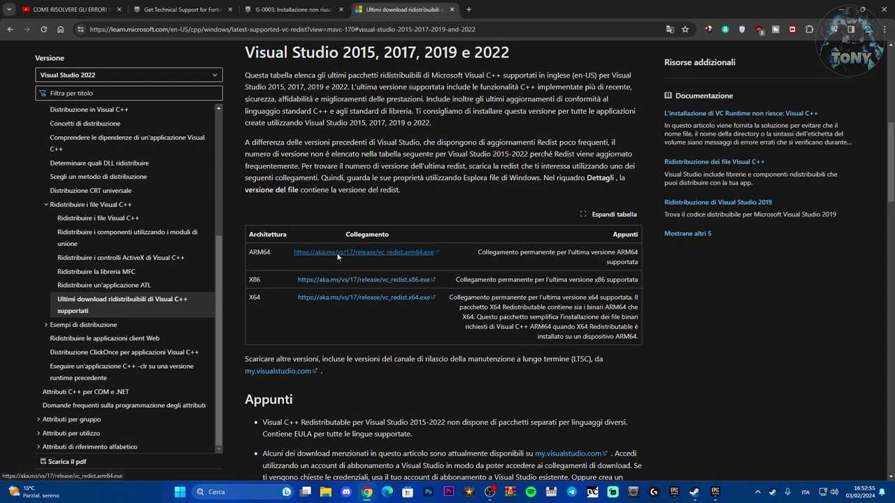
Save the ARM64, x86 and x64 Visual C++ Redistributable installers to the desktop and close the download page.
left_click(375, 209)
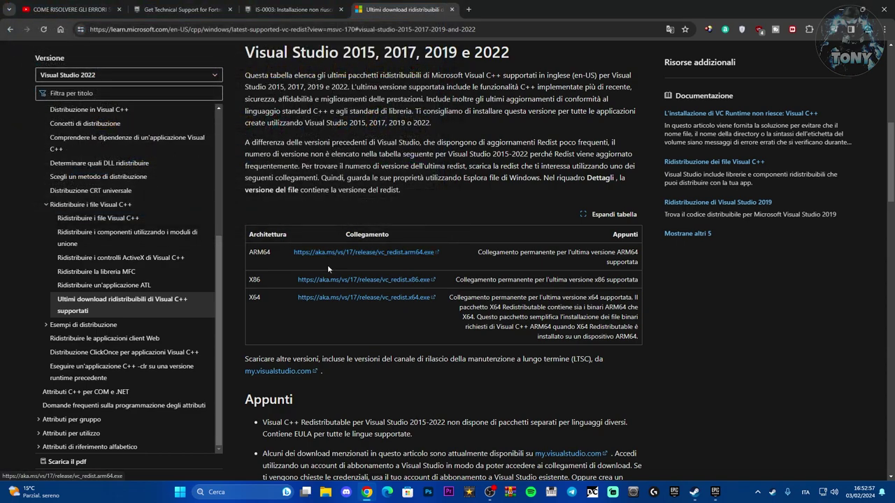
left_click(325, 281)
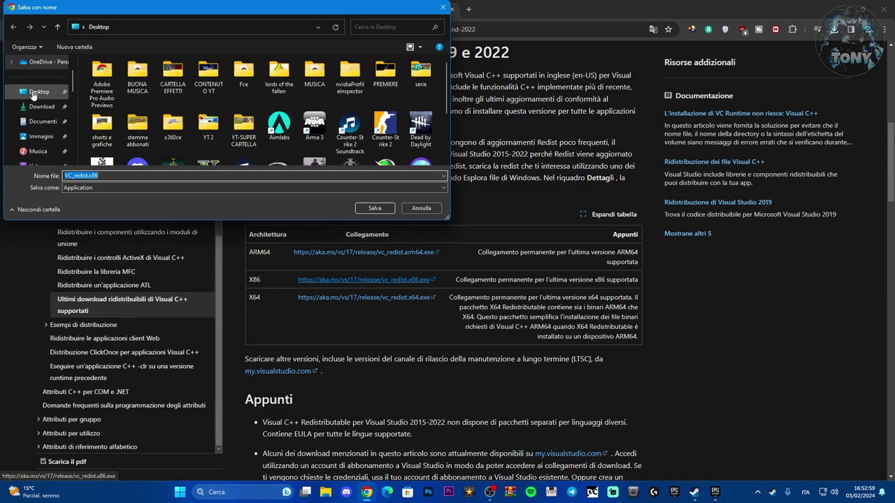
left_click(377, 207)
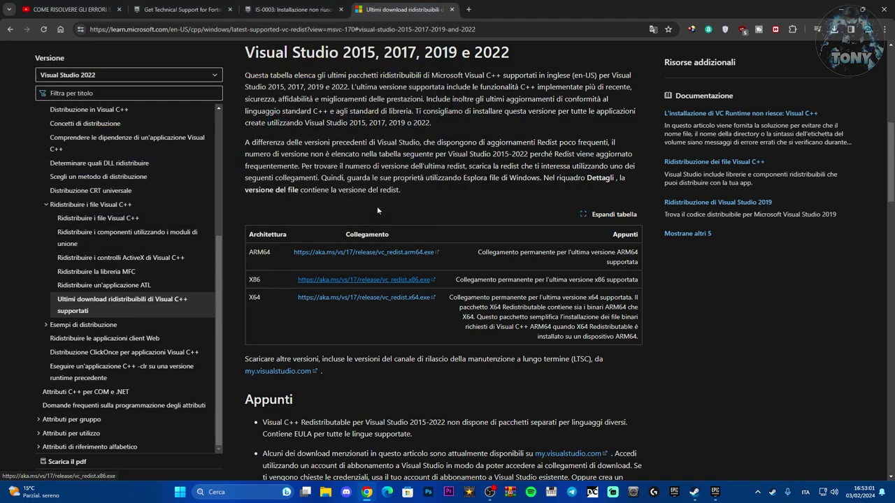
left_click(359, 295)
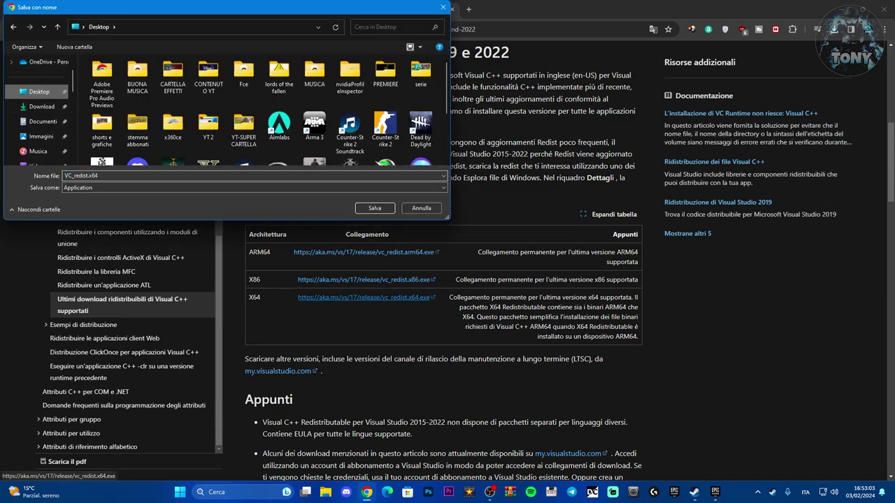
left_click(375, 208)
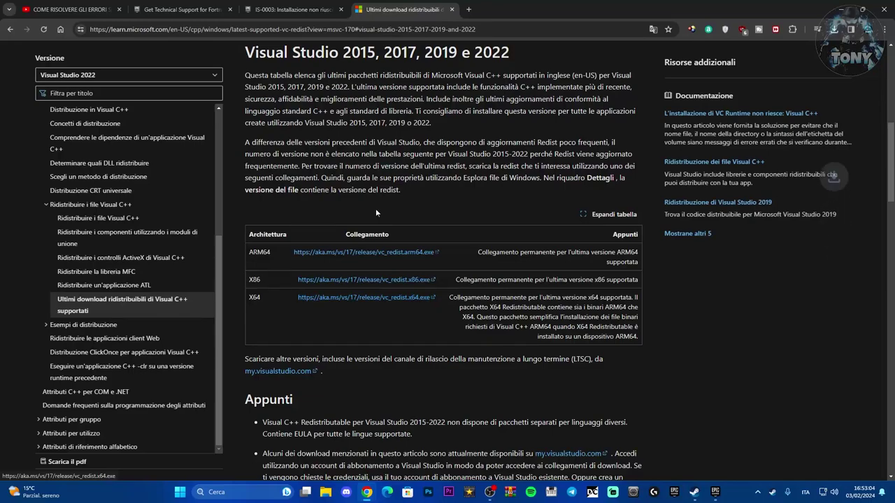
left_click(451, 10)
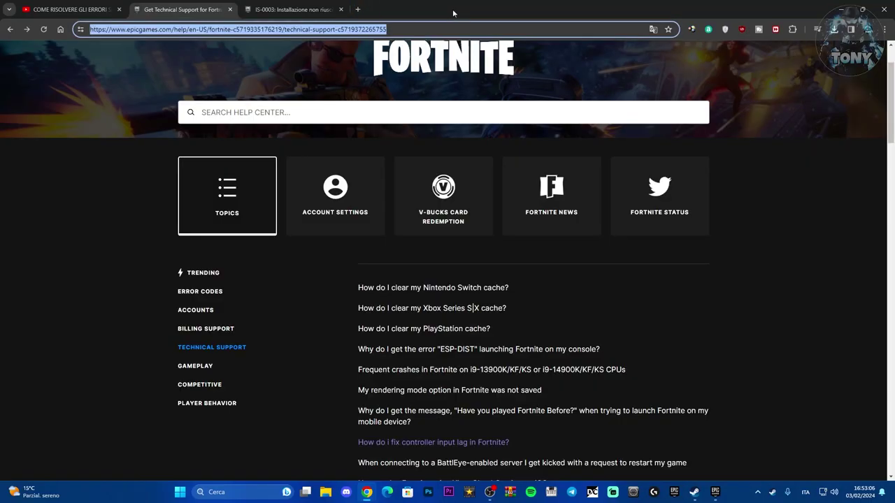
left_click(739, 307)
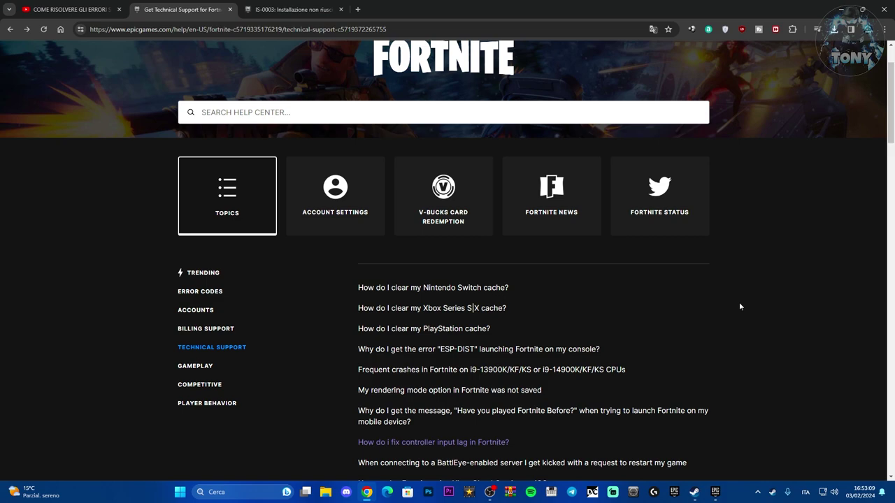
Switch back to the Epic Games Launcher and open the Assistenza page from its settings.
left_click(715, 493)
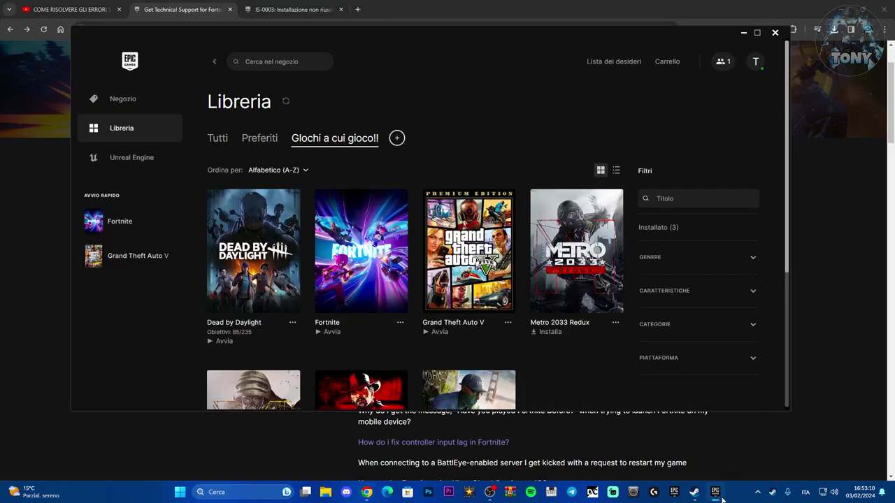
left_click(755, 62)
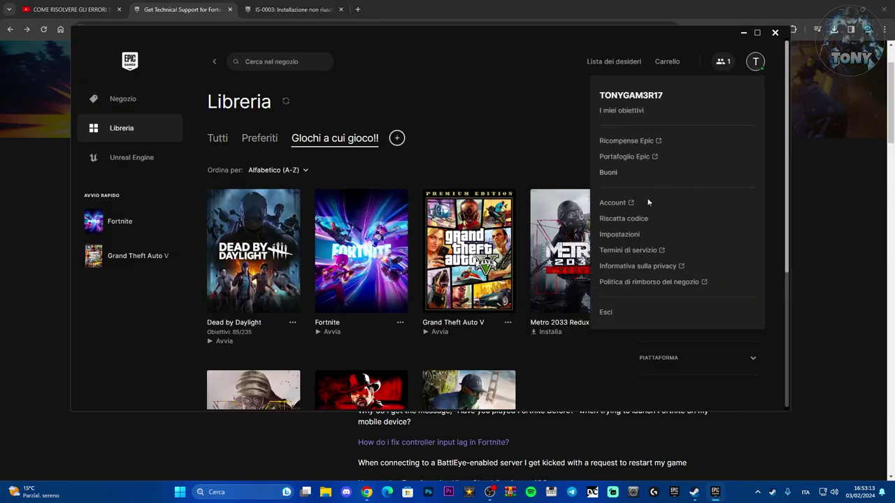
left_click(618, 234)
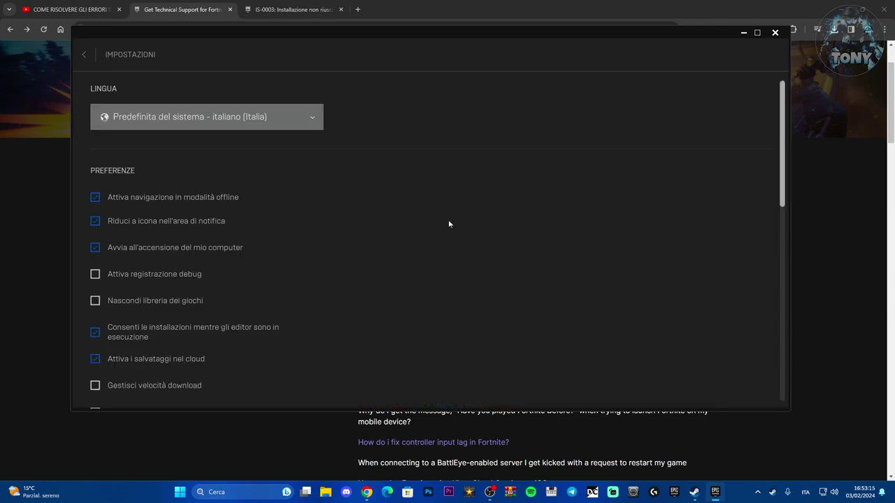
scroll(355, 204, "down", 5)
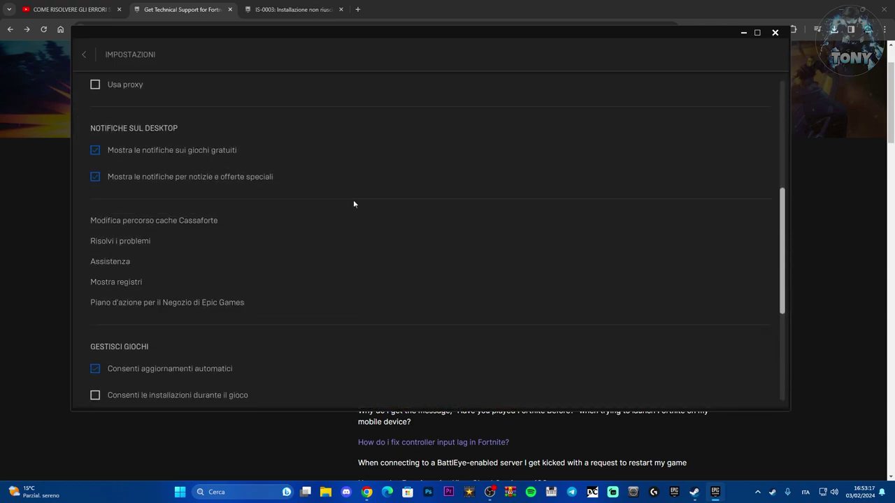
left_click(115, 262)
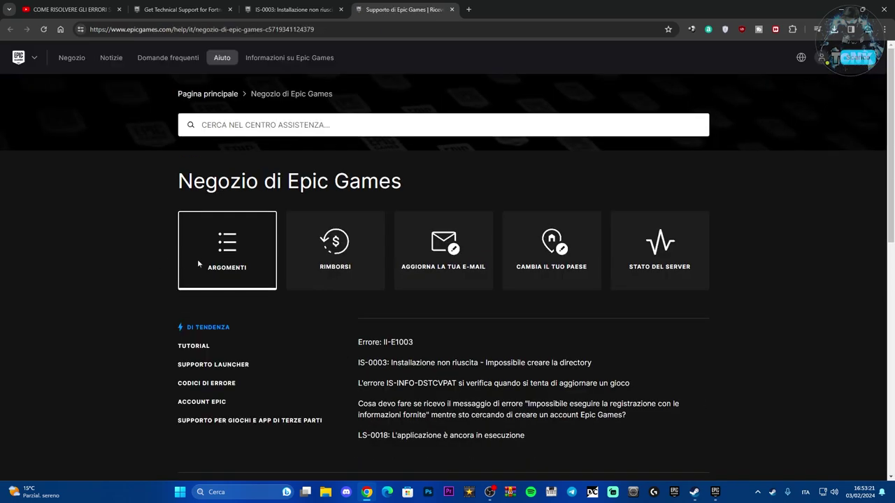
Browse the Epic Games Store support topics, including the Account Epic articles, and leave the browser.
scroll(744, 277, "down", 4)
scroll(744, 277, "up", 3)
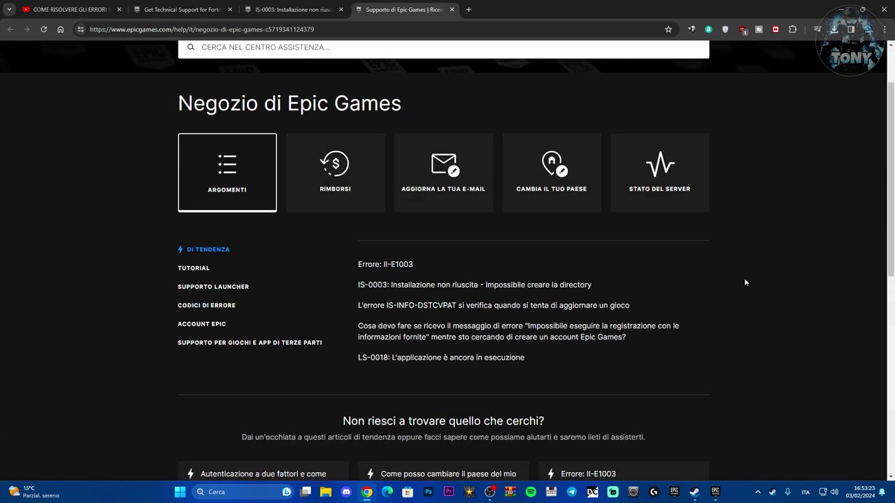
left_click(198, 329)
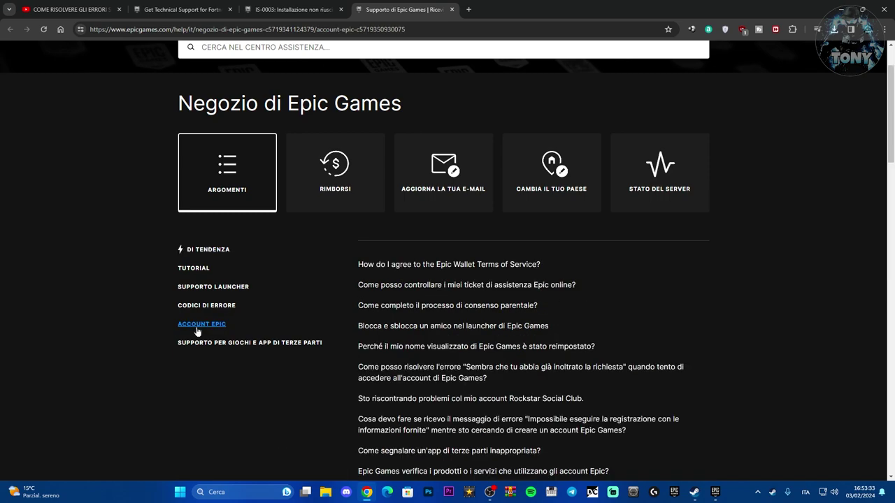
scroll(794, 288, "down", 1)
scroll(793, 288, "down", 5)
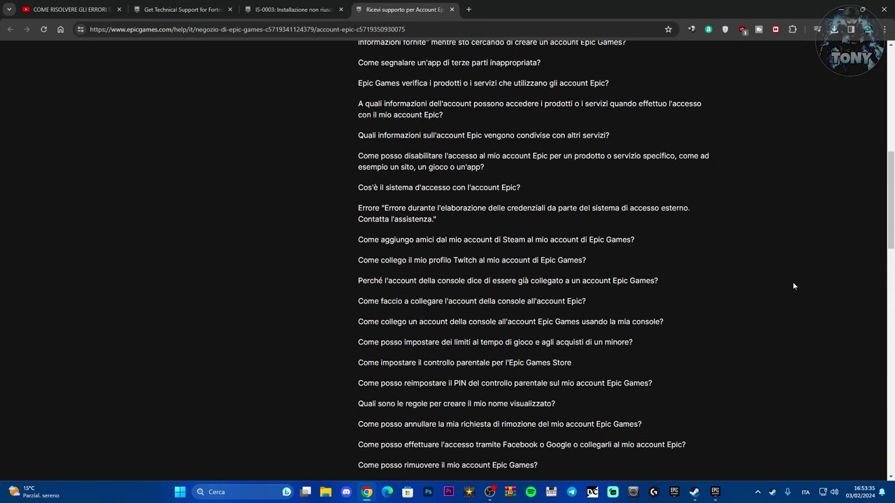
scroll(787, 295, "up", 5)
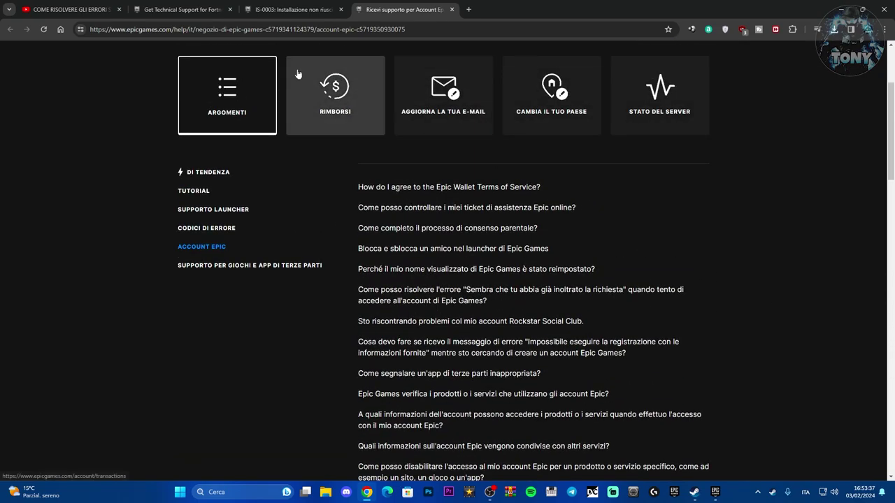
left_click(294, 9)
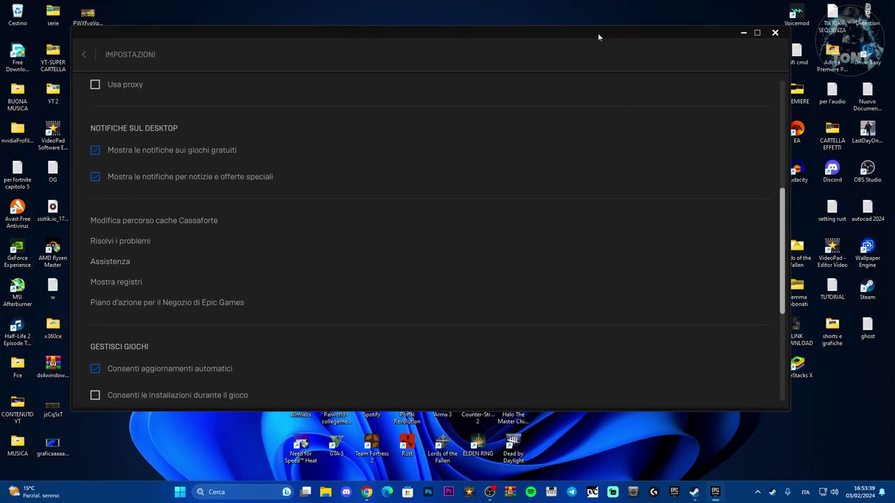
Minimize the launcher window and refresh the desktop.
left_click(744, 33)
right_click(258, 180)
left_click(282, 218)
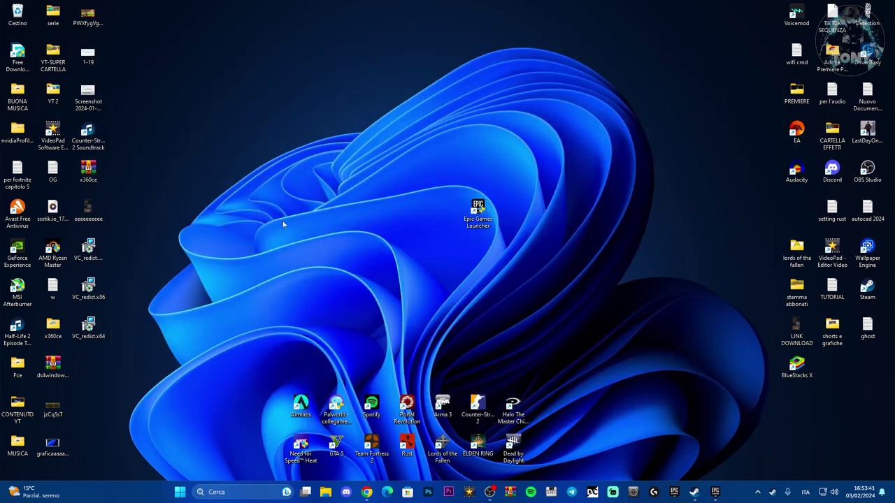
Run the ARM64 Visual C++ Redistributable installer as administrator, accept its license terms and start the installation.
right_click(84, 247)
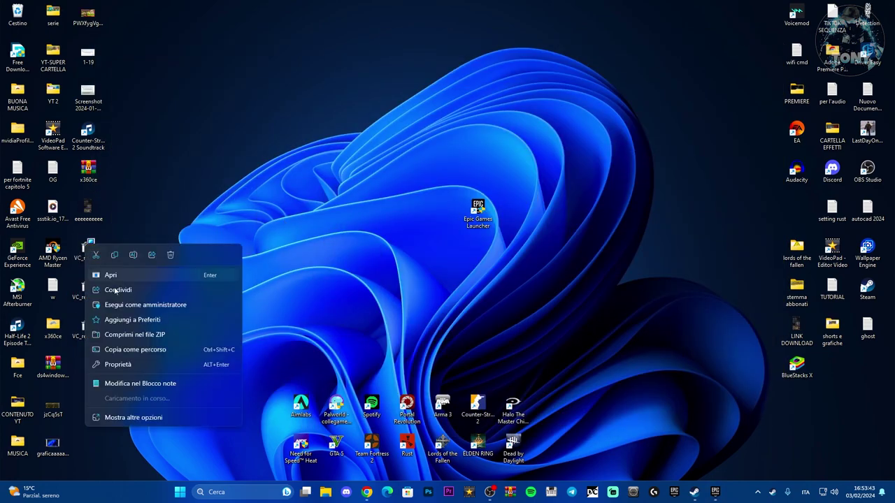
left_click(139, 305)
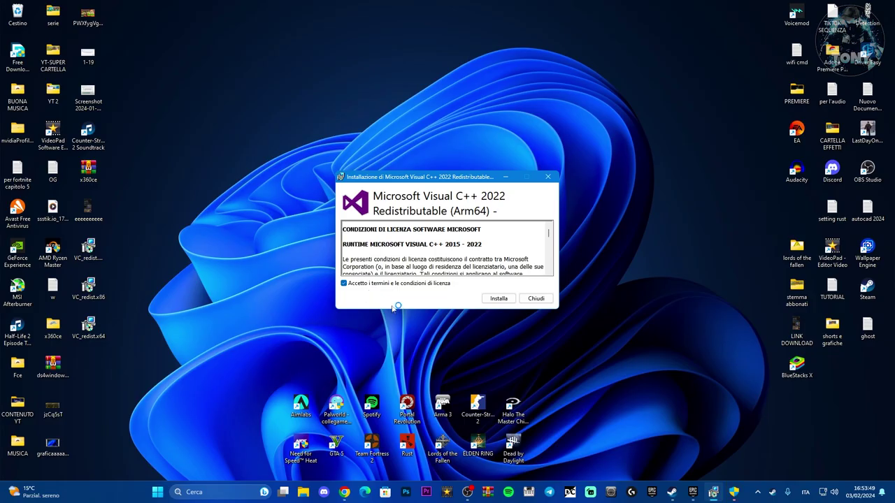
left_click(497, 300)
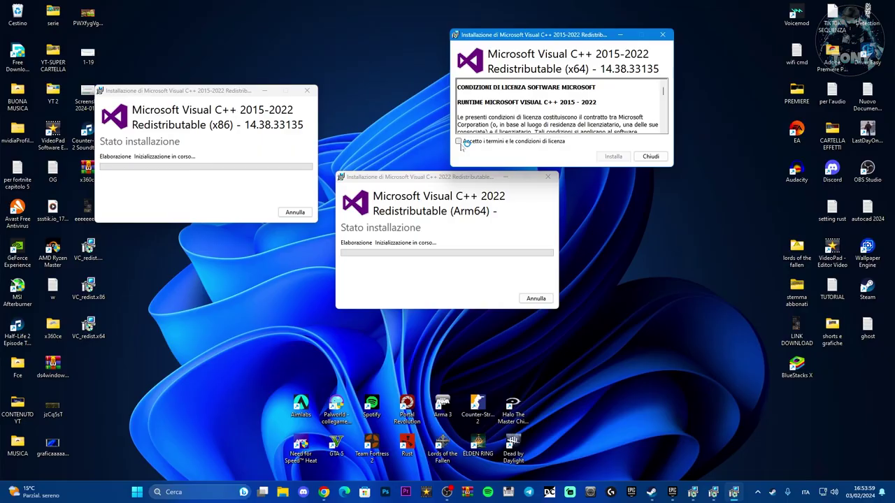
Accept the license terms of the x64 Visual C++ 2015-2022 Redistributable and start its installation.
left_click(462, 141)
left_click(613, 154)
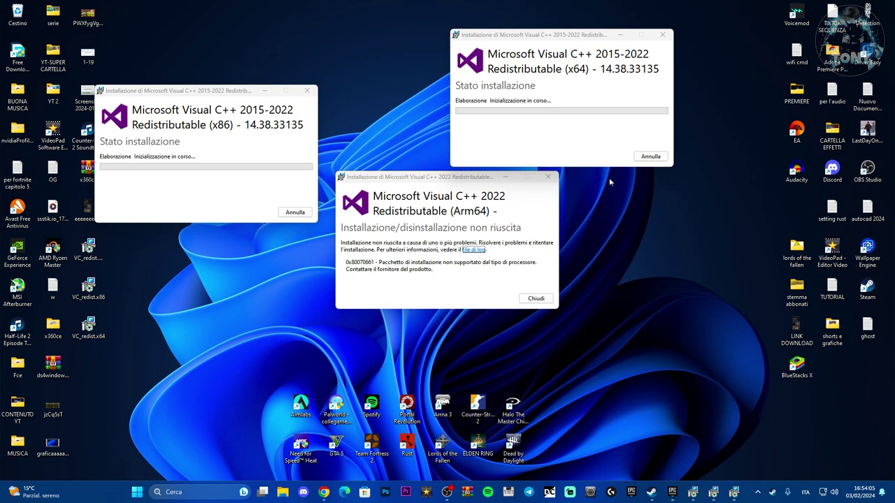
Close the ARM64, x64 and x86 Visual C++ Redistributable installers.
left_click(544, 301)
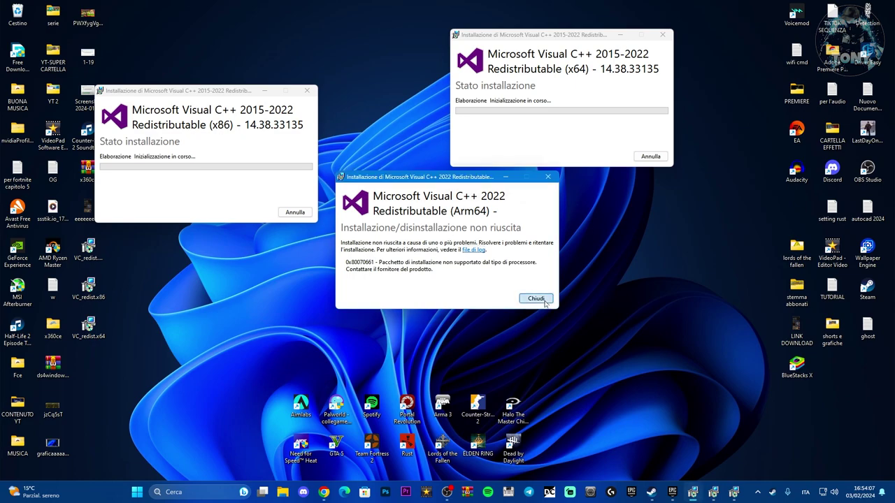
left_click(537, 299)
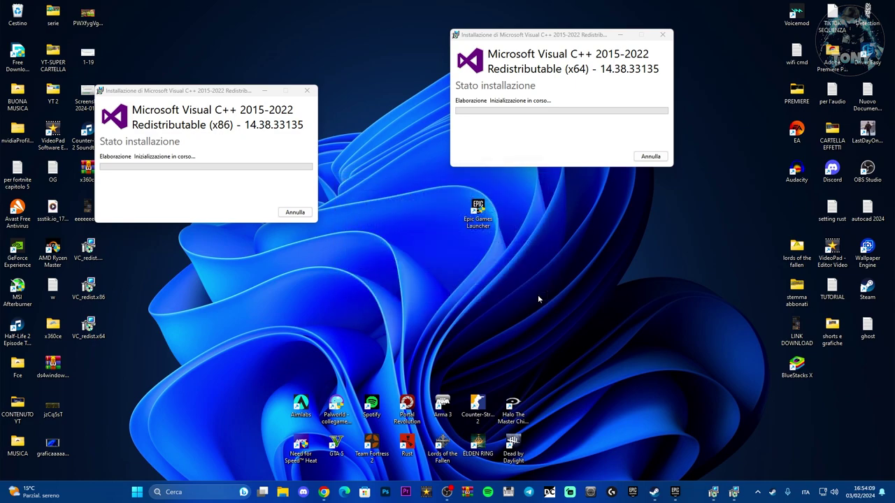
left_click_drag(550, 34, 423, 97)
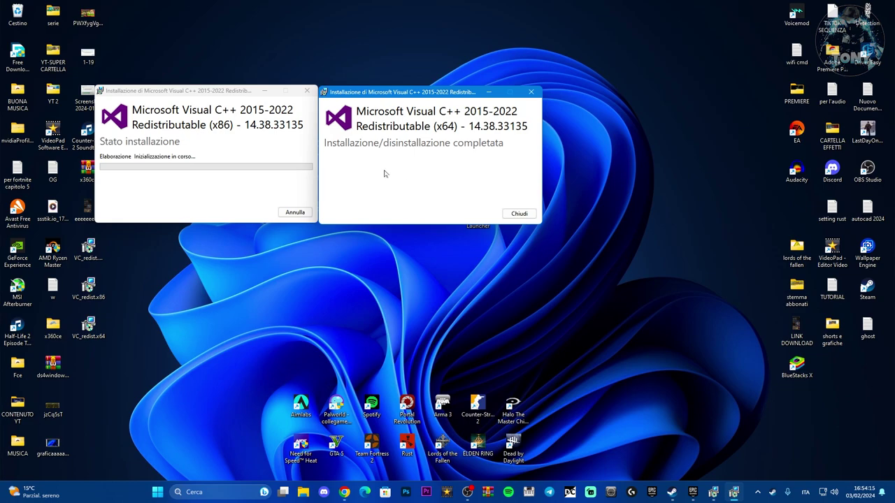
left_click(520, 214)
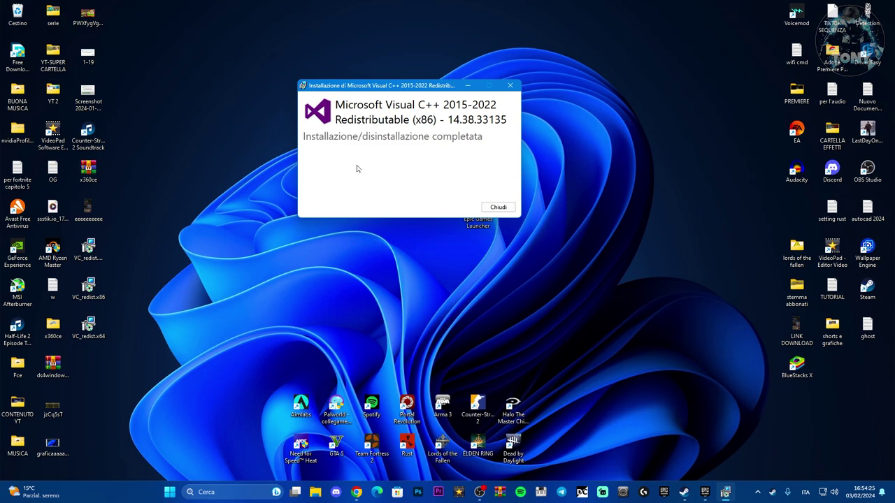
left_click(497, 207)
Refresh the desktop and bring up the Start menu's power options, leaving them without choosing one.
right_click(268, 197)
left_click(288, 237)
left_click(182, 493)
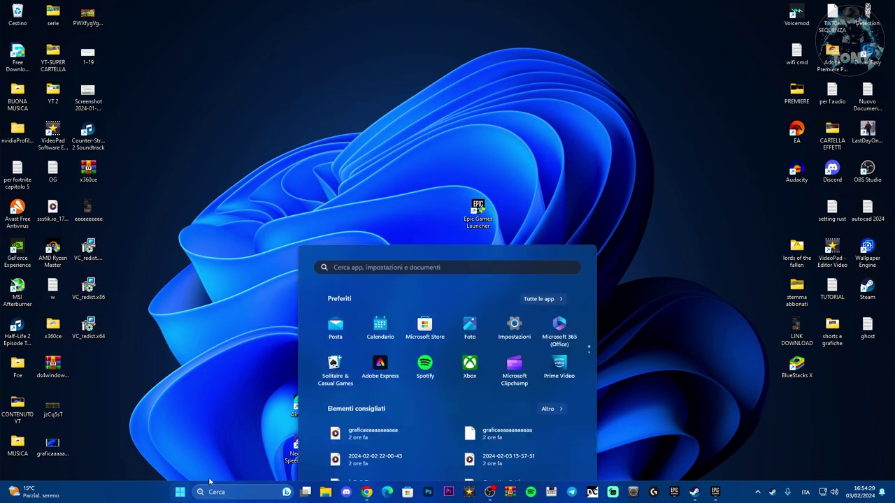
left_click(562, 460)
left_click(690, 313)
left_click(690, 313)
Switch to Chrome, browse the YouTube playlist of error fixes and Epic's Fortnite technical support topics, and minimize the browser.
left_click(366, 492)
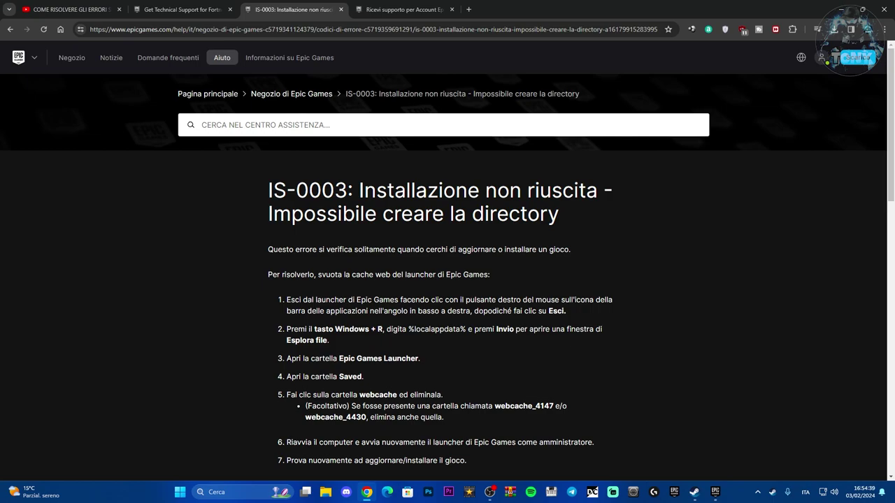
left_click(69, 9)
left_click_drag(799, 145, 792, 281)
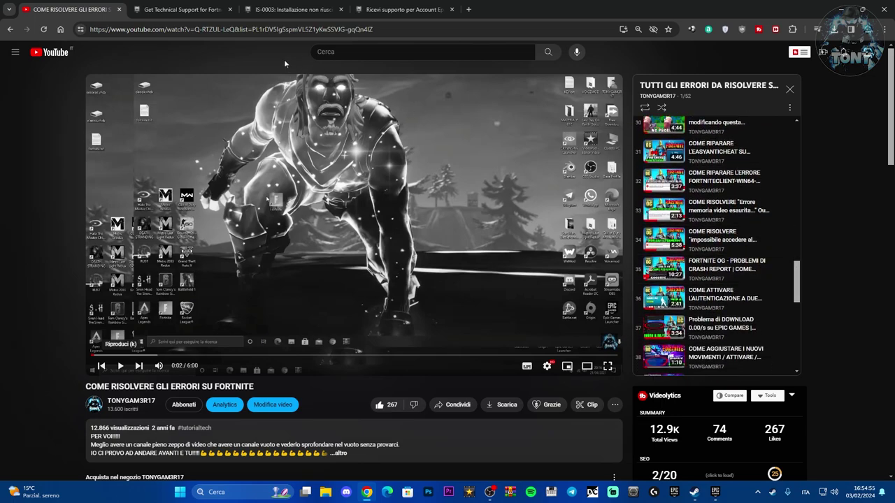
left_click(180, 9)
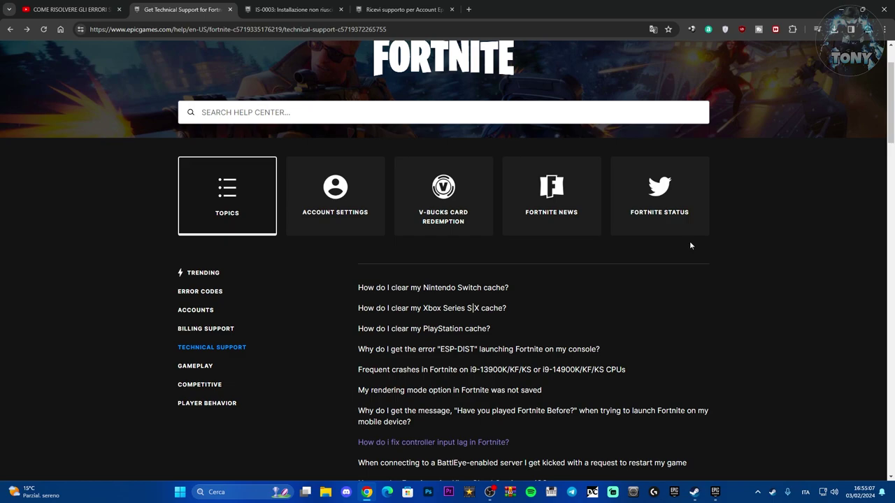
scroll(690, 240, "down", 1)
left_click(841, 9)
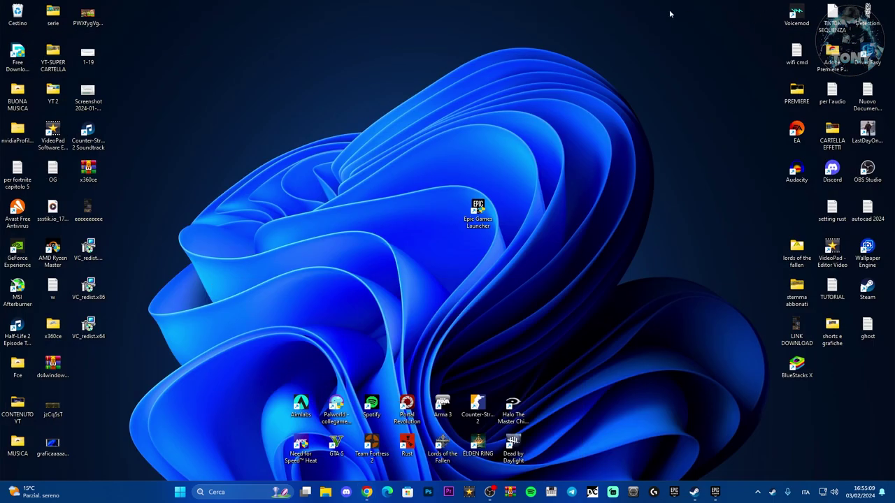